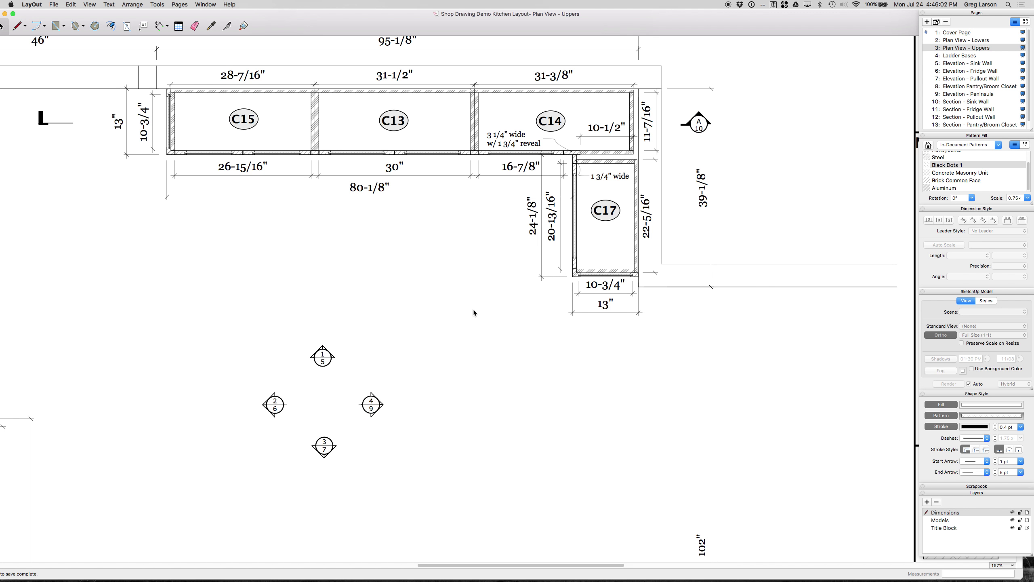
Switch to SketchUp and use CabWriter's stile modification to shift the right end stile of the upper cabinet beside the range hood left.
scroll(474, 313, "down", 3)
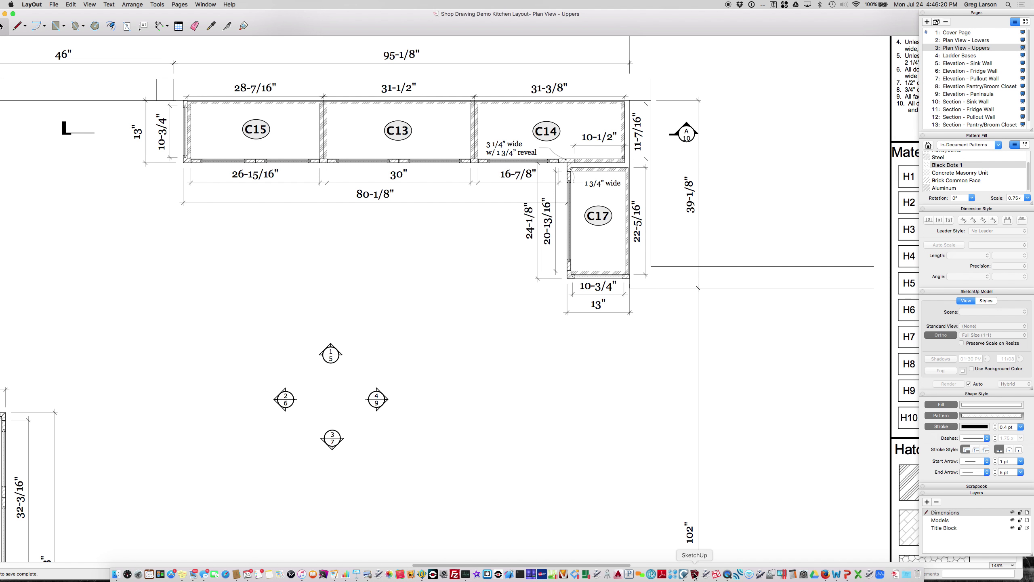
left_click(694, 574)
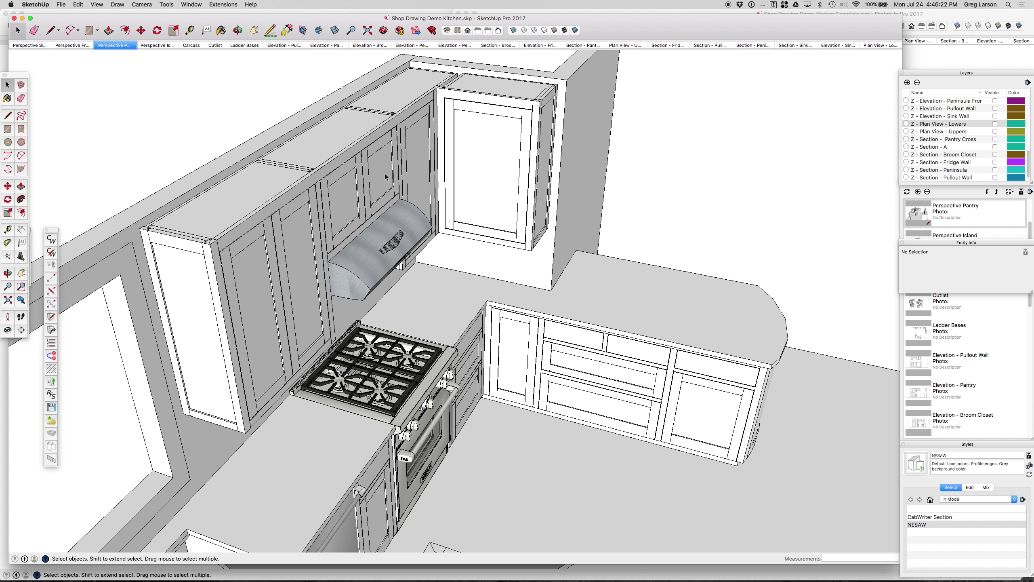
left_click(514, 109)
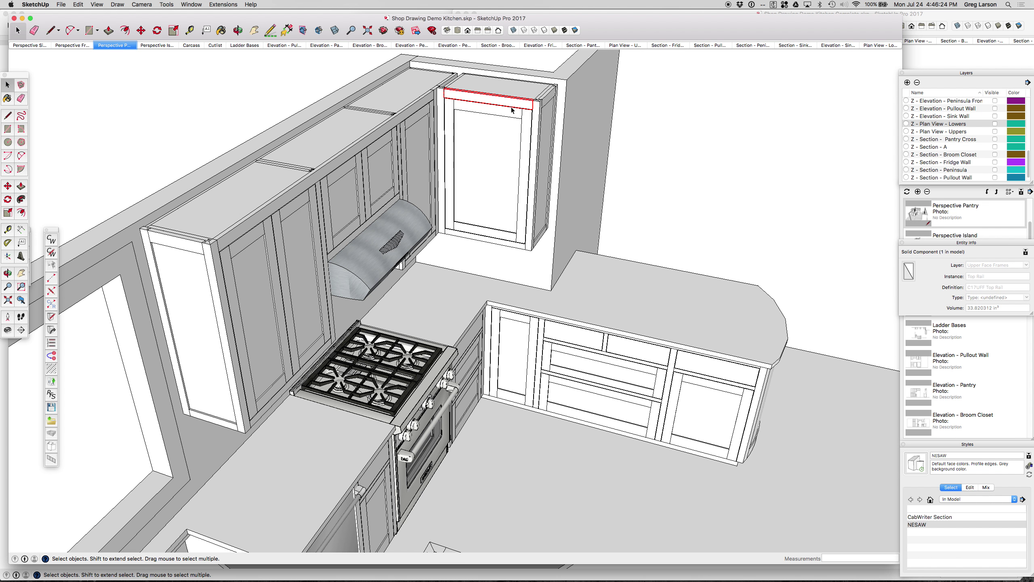
right_click(498, 104)
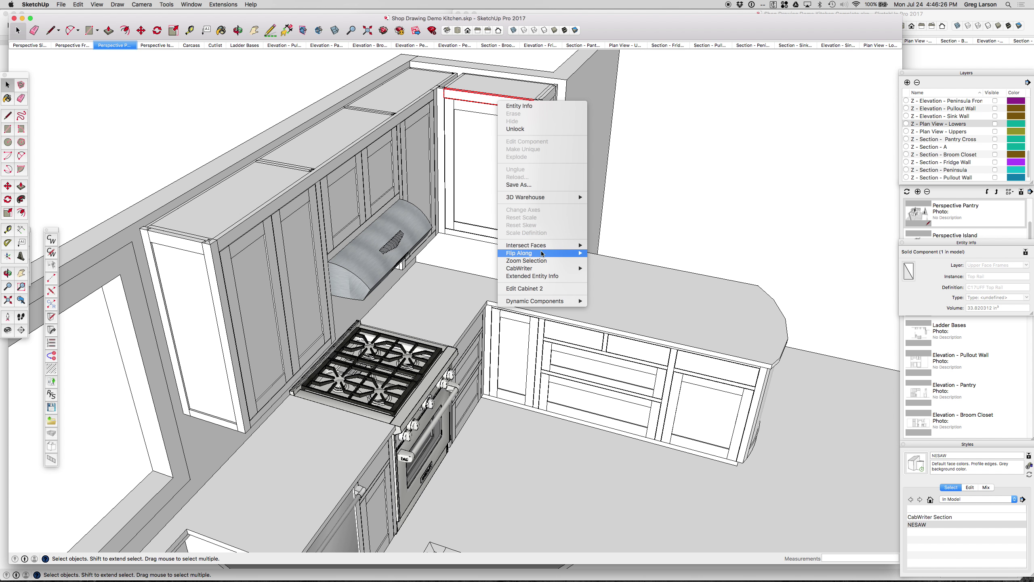
mouse_move(559, 267)
left_click(627, 268)
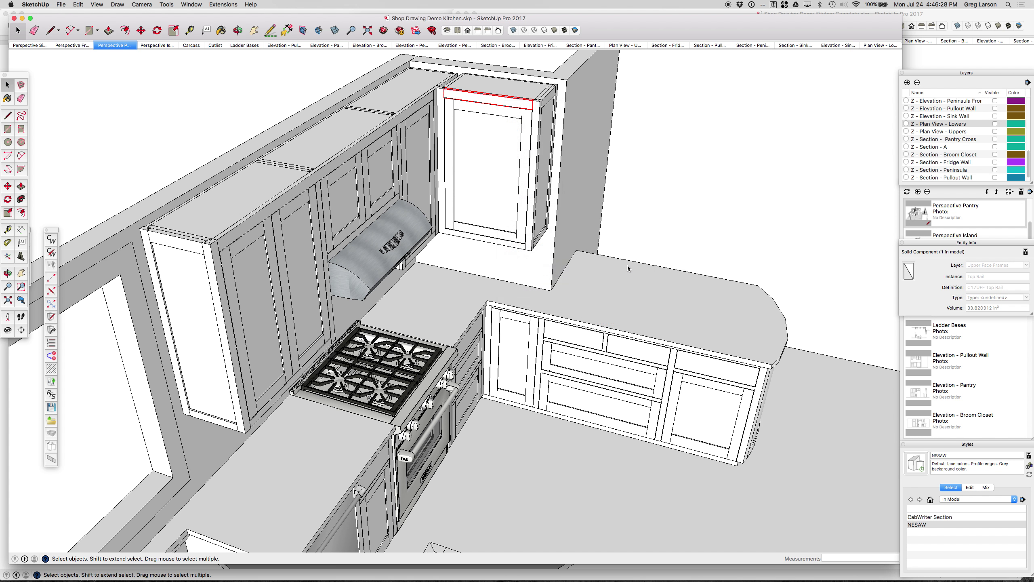
left_click(250, 113)
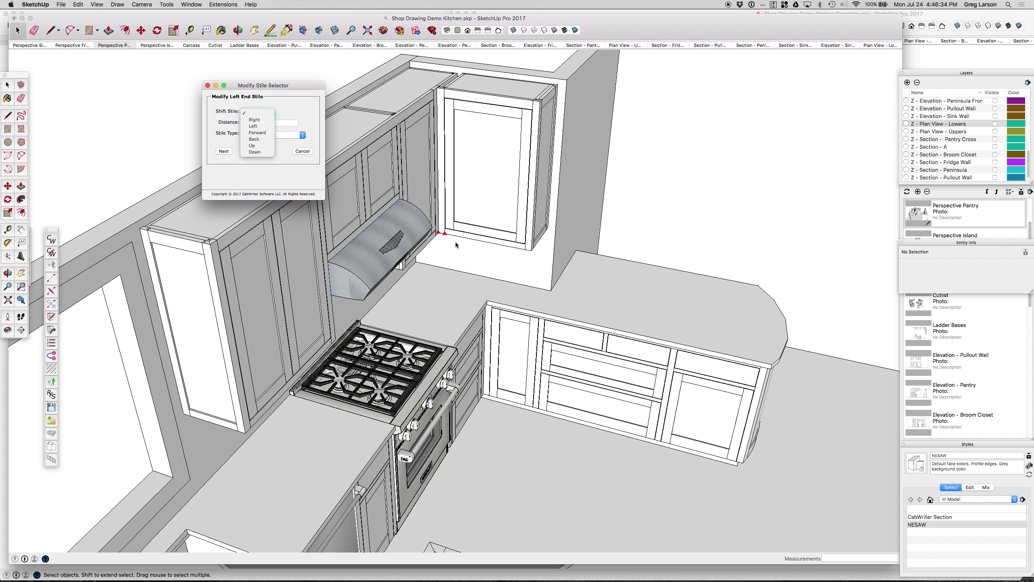
left_click(253, 126)
left_click(224, 151)
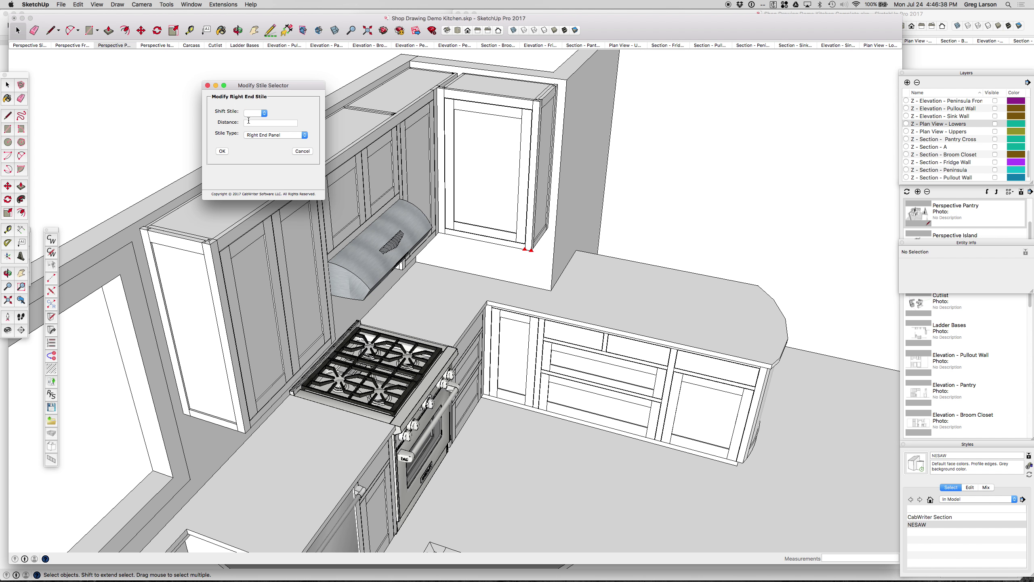
left_click(255, 114)
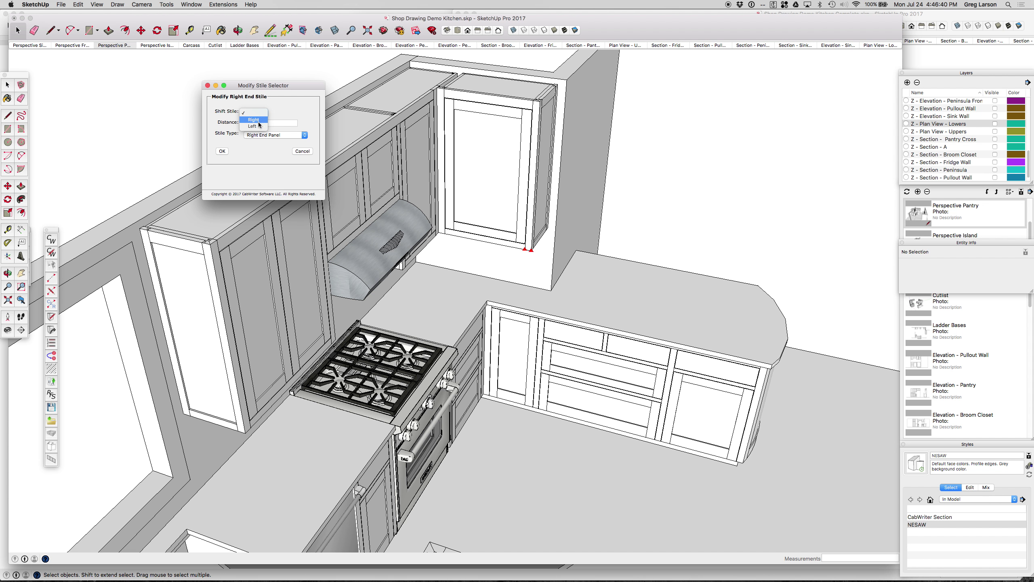
left_click(258, 126)
left_click(259, 124)
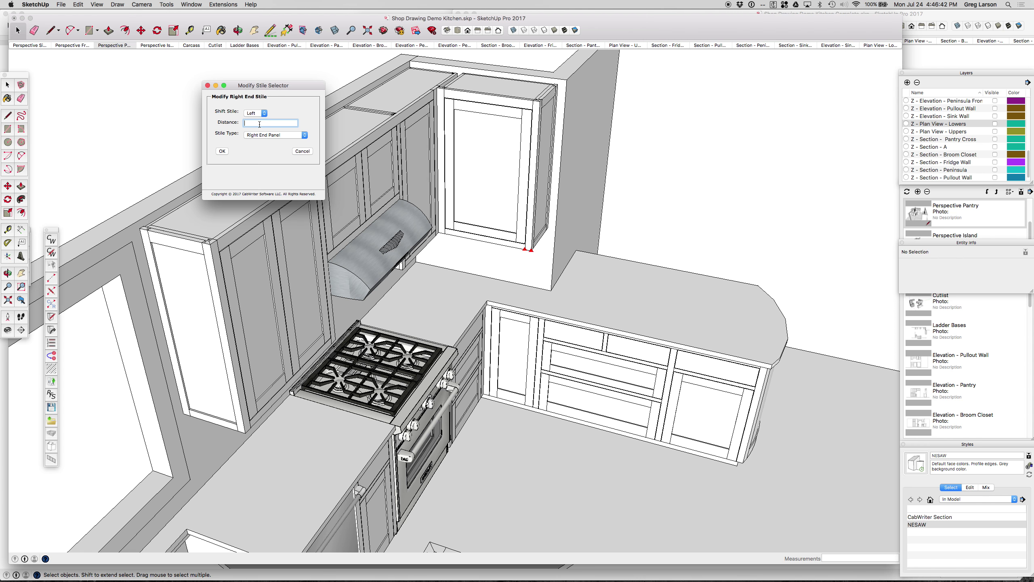
left_click(221, 154)
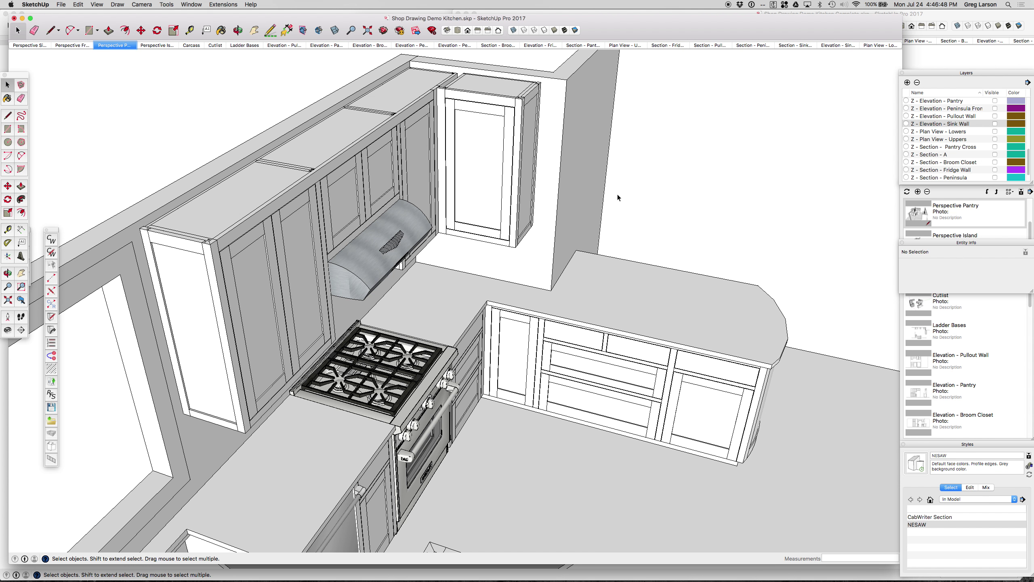
Try to save the kitchen model, and check its reference status in the LayOut document setup.
left_click(61, 4)
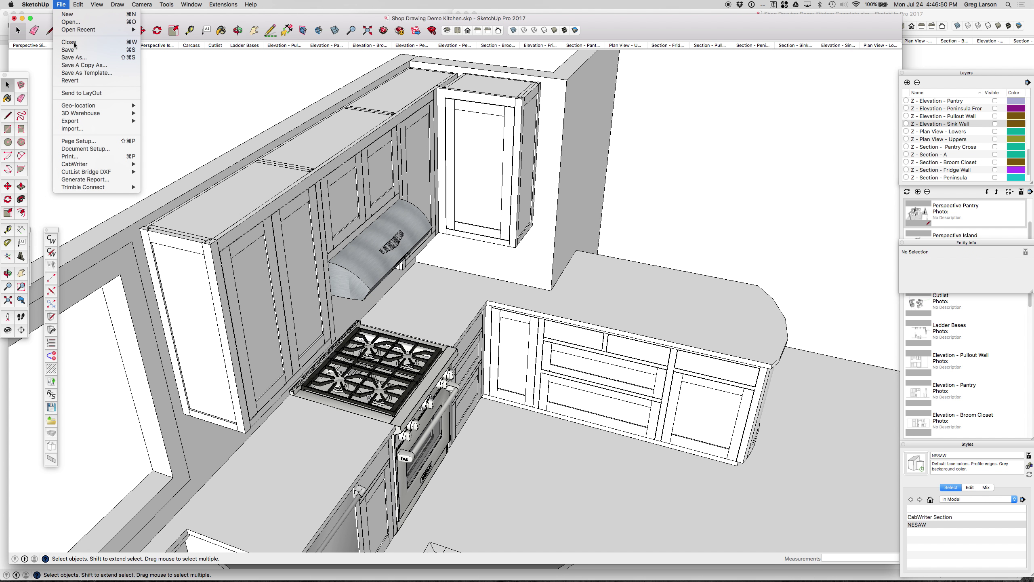
left_click(75, 54)
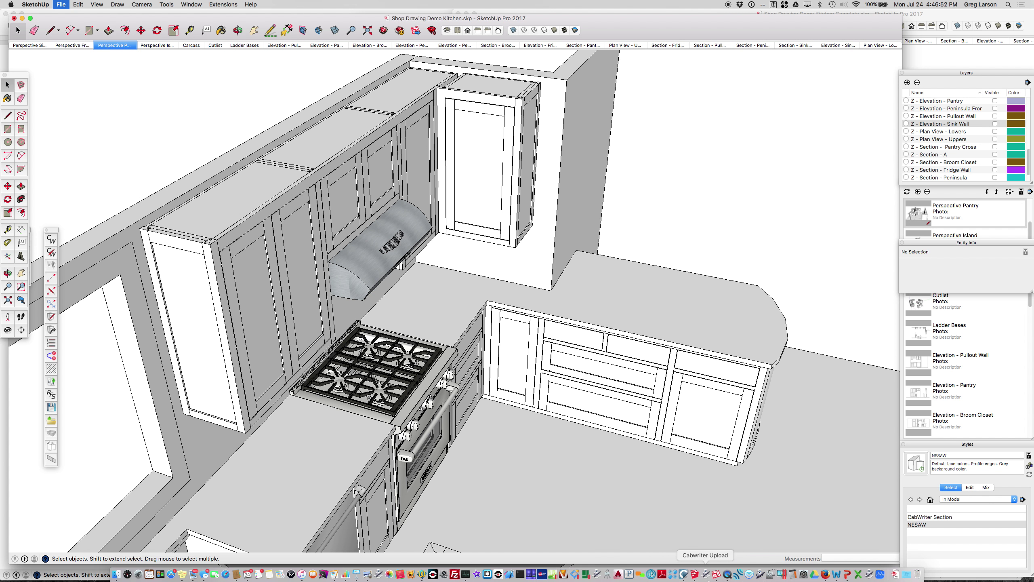
left_click(717, 575)
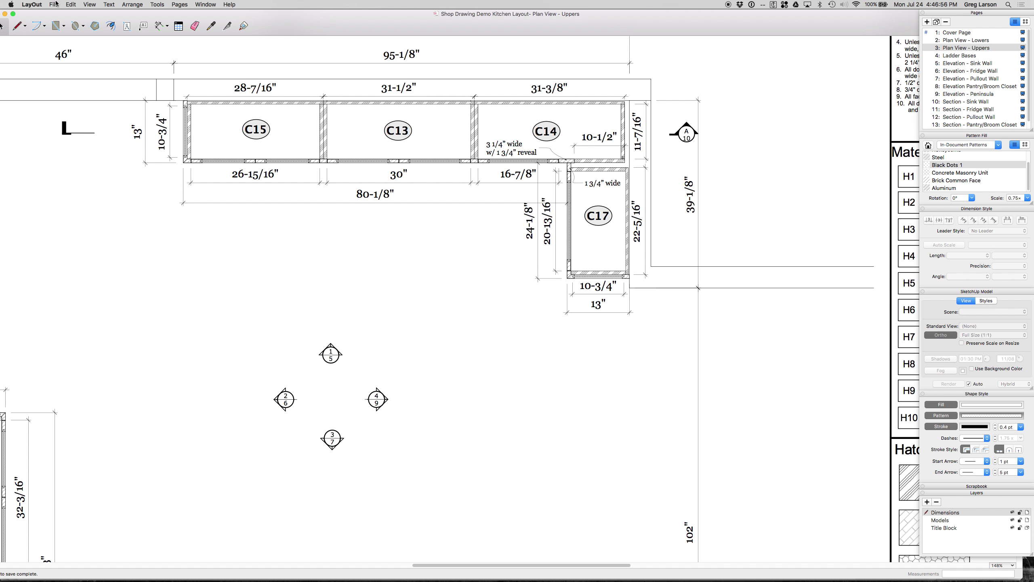
left_click(53, 5)
left_click(81, 113)
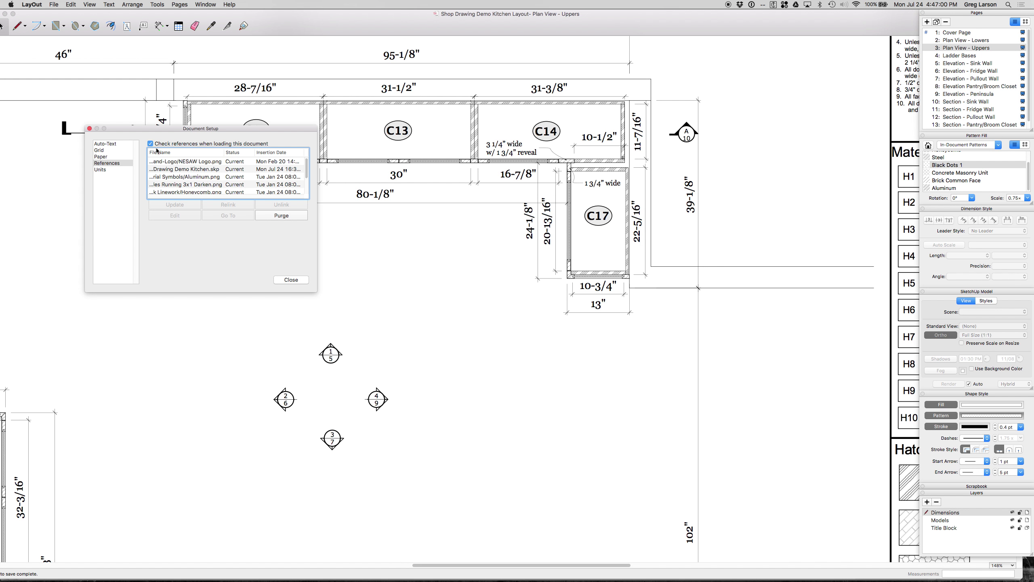
left_click(90, 129)
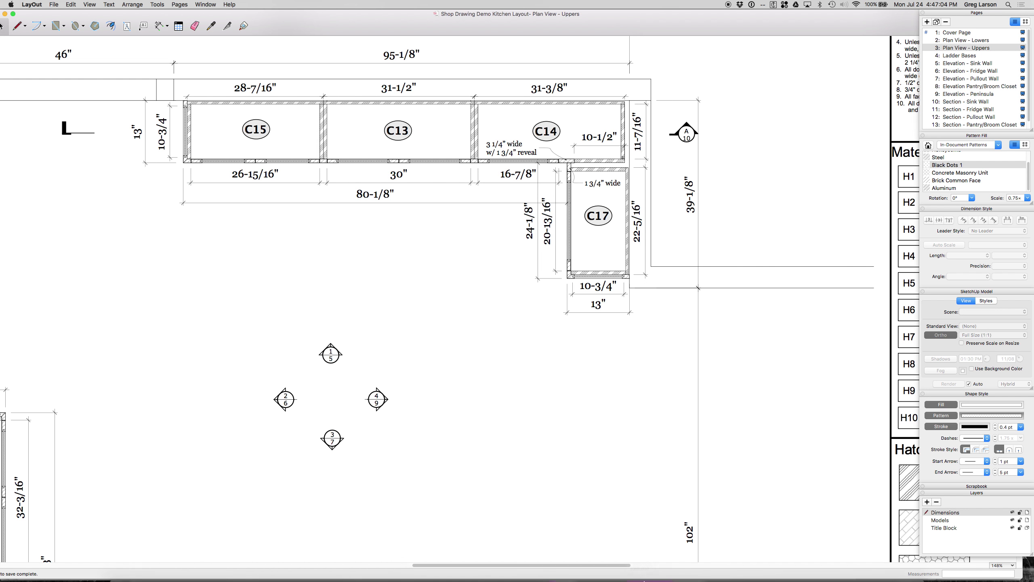
Return to SketchUp and save the modified kitchen model.
left_click(694, 574)
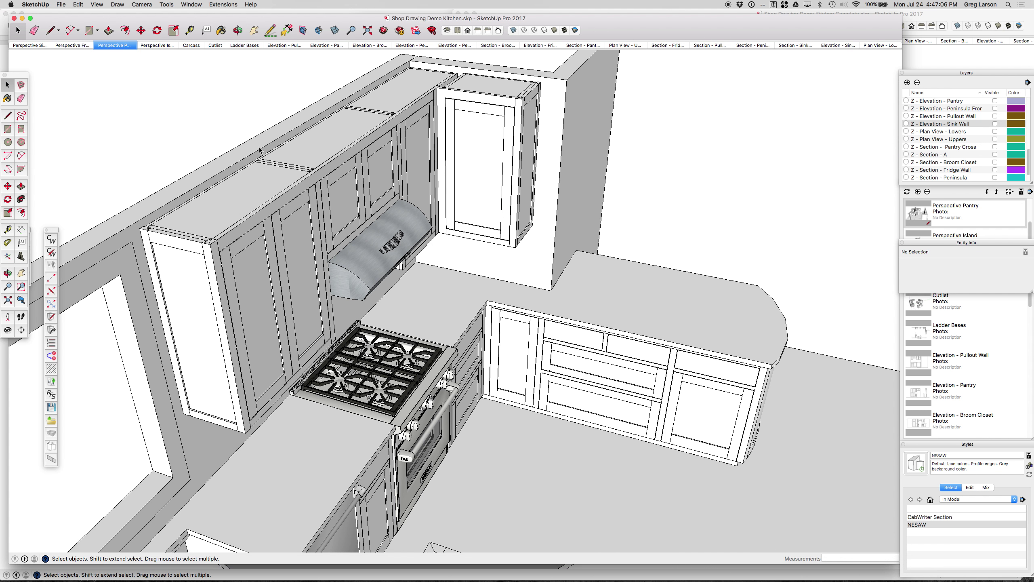
left_click(61, 4)
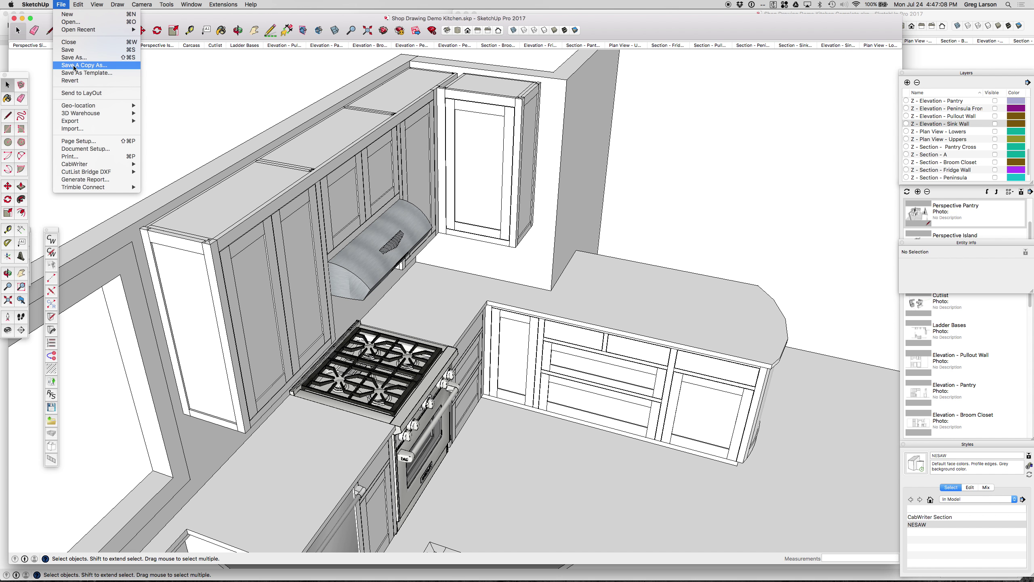
left_click(75, 50)
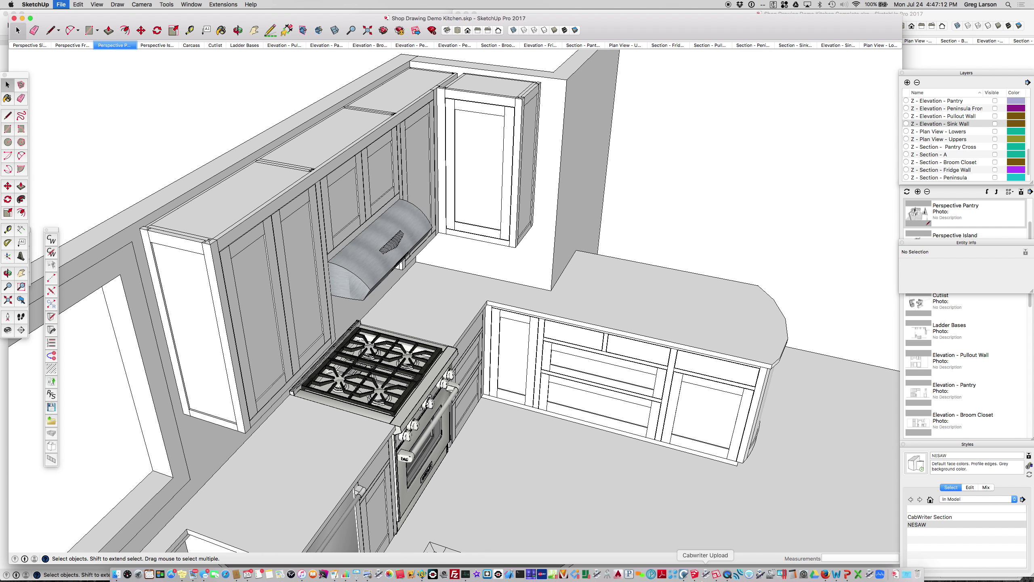
Switch to LayOut and update the reference to Shop Drawing Demo Kitchen.skp so the uppers plan view uses the saved model.
left_click(716, 574)
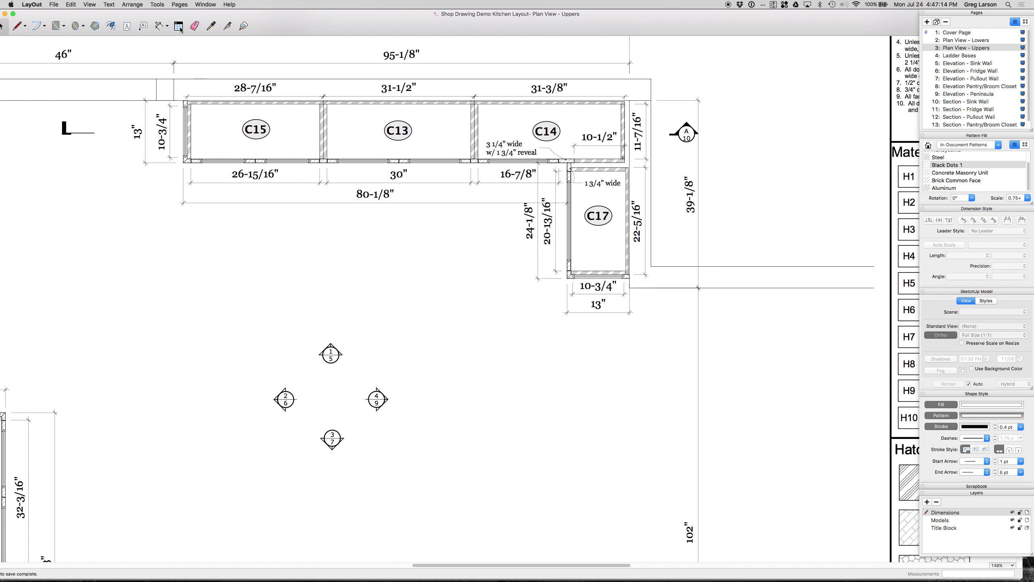
left_click(54, 4)
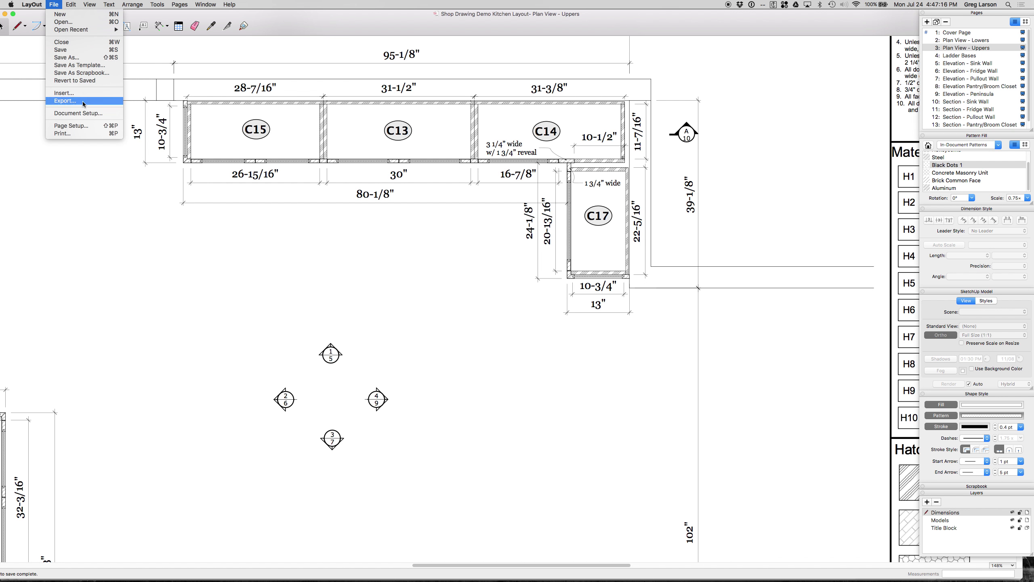
left_click(80, 113)
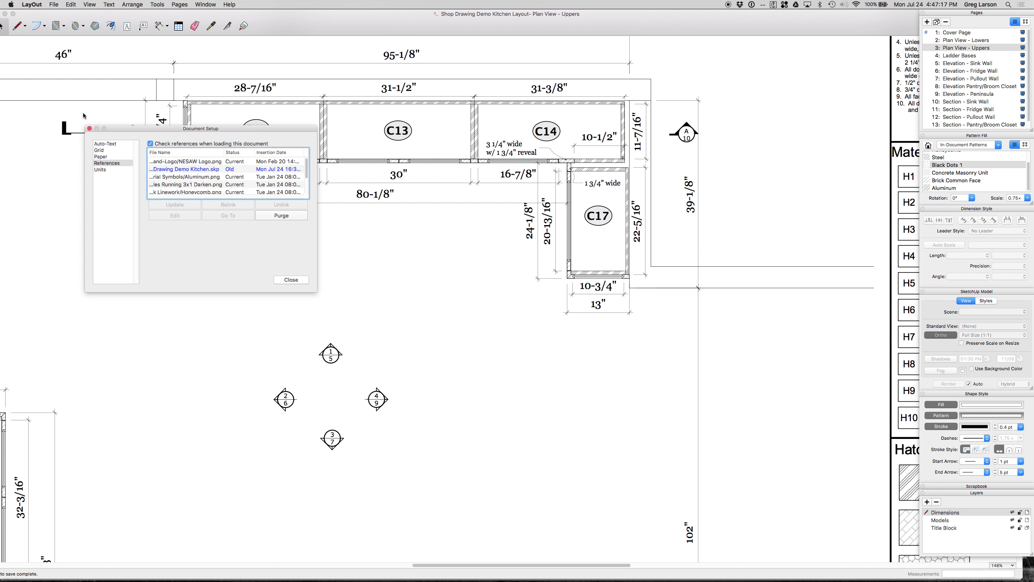
left_click(204, 169)
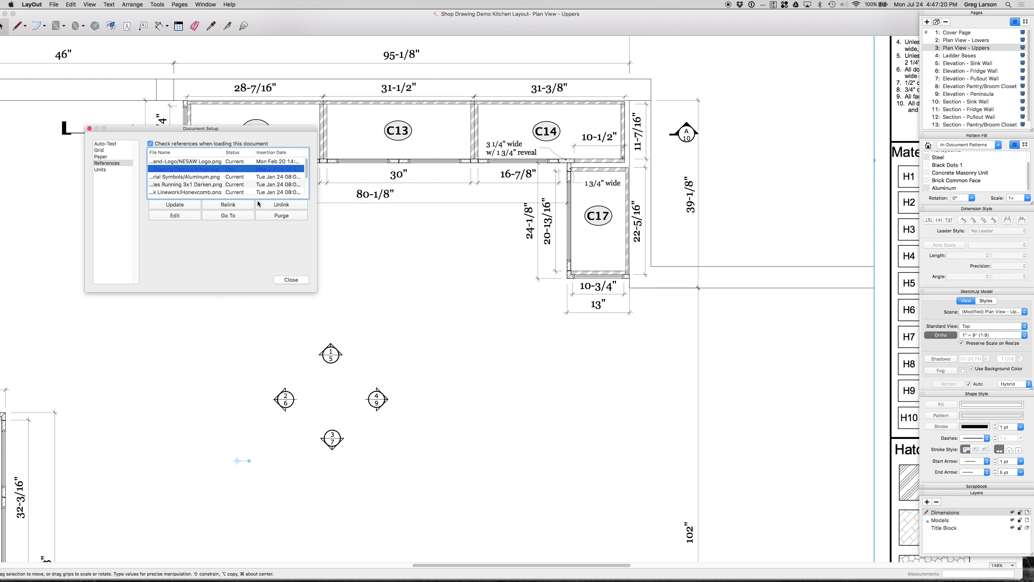
left_click(181, 206)
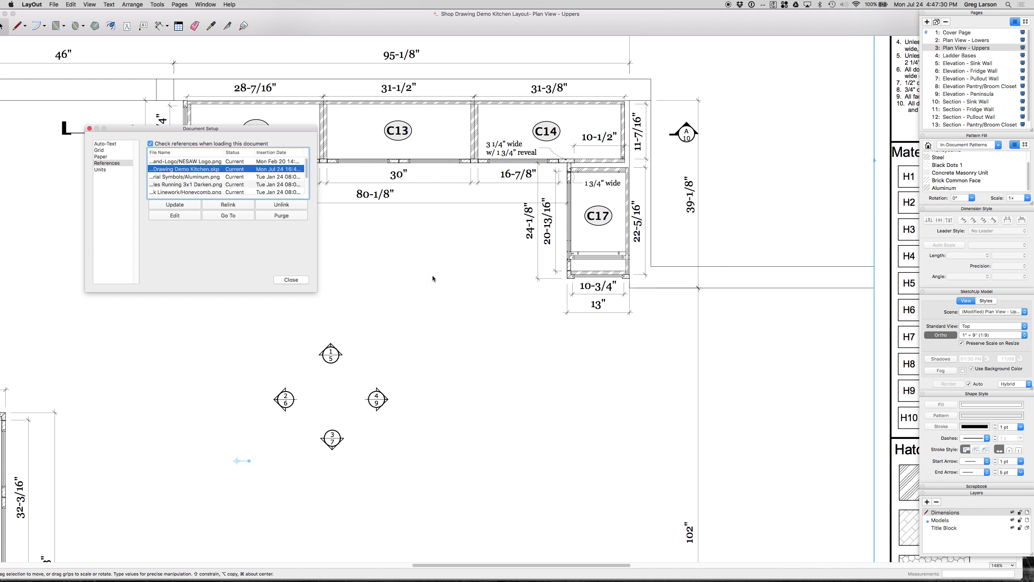
left_click(89, 128)
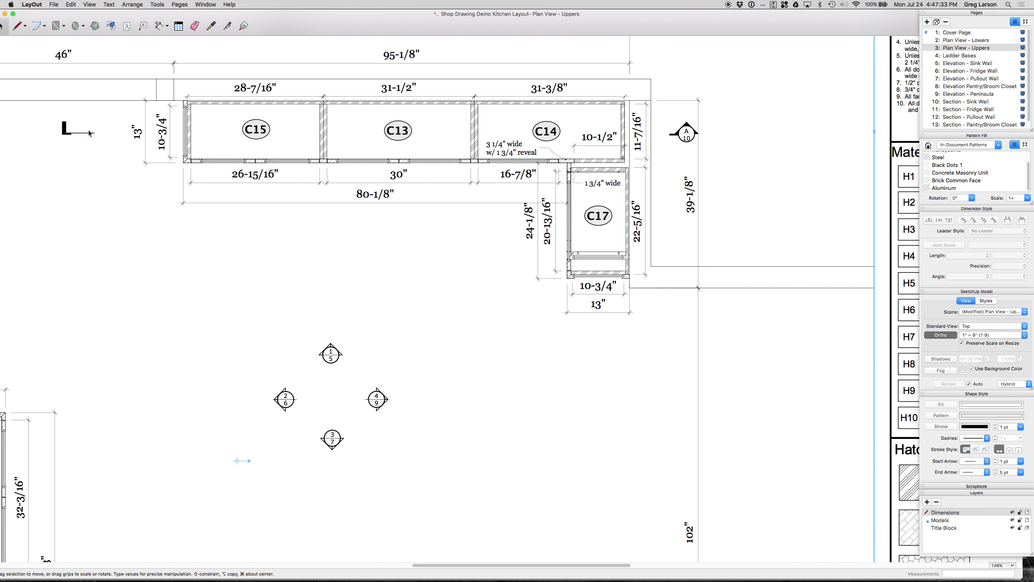
scroll(604, 172, "up", 4)
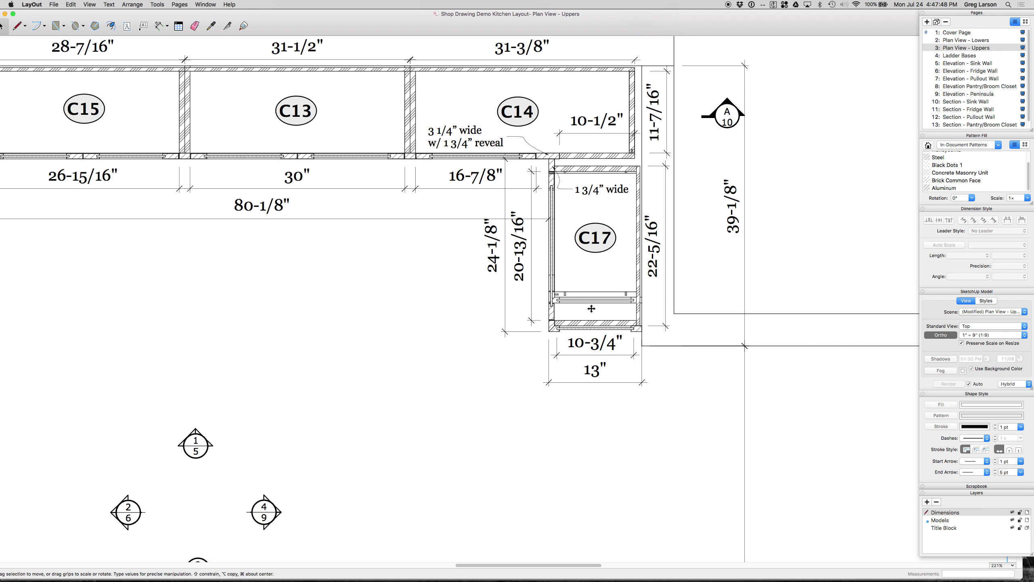
Switch to SketchUp and inspect the shortened corner upper cabinet in the Plan View - Uppers scene.
mouse_move(639, 577)
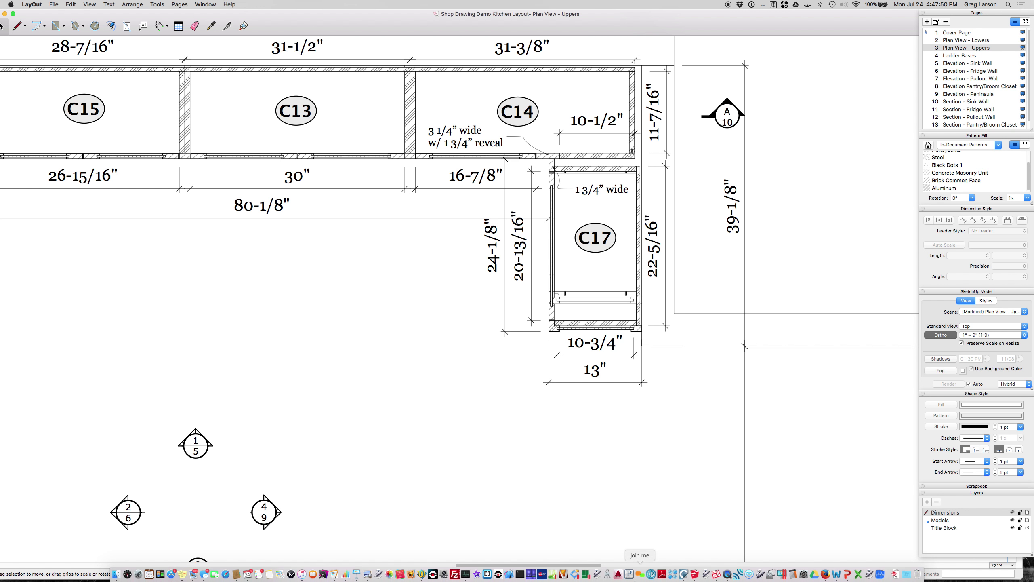
left_click(693, 576)
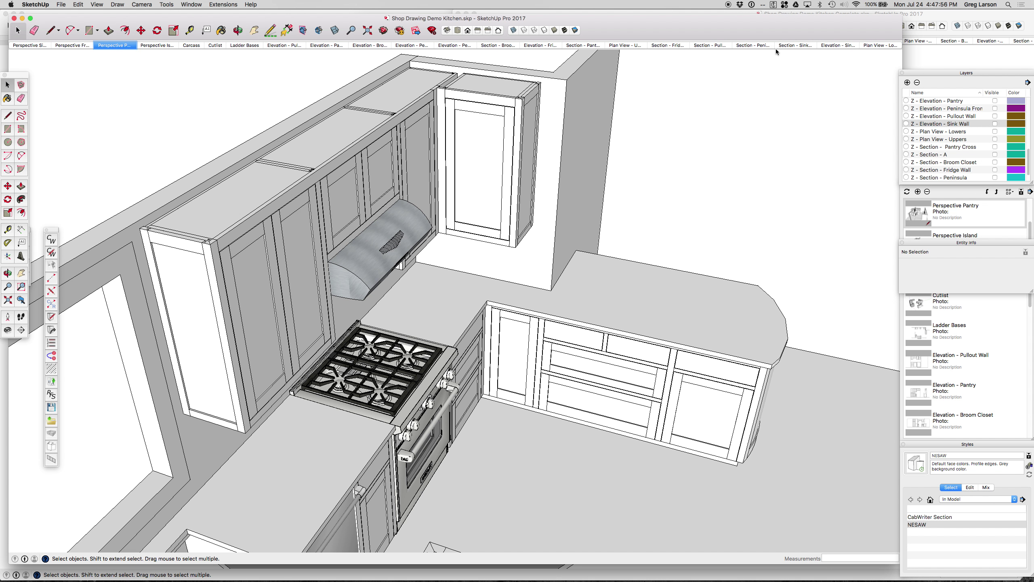
left_click(624, 45)
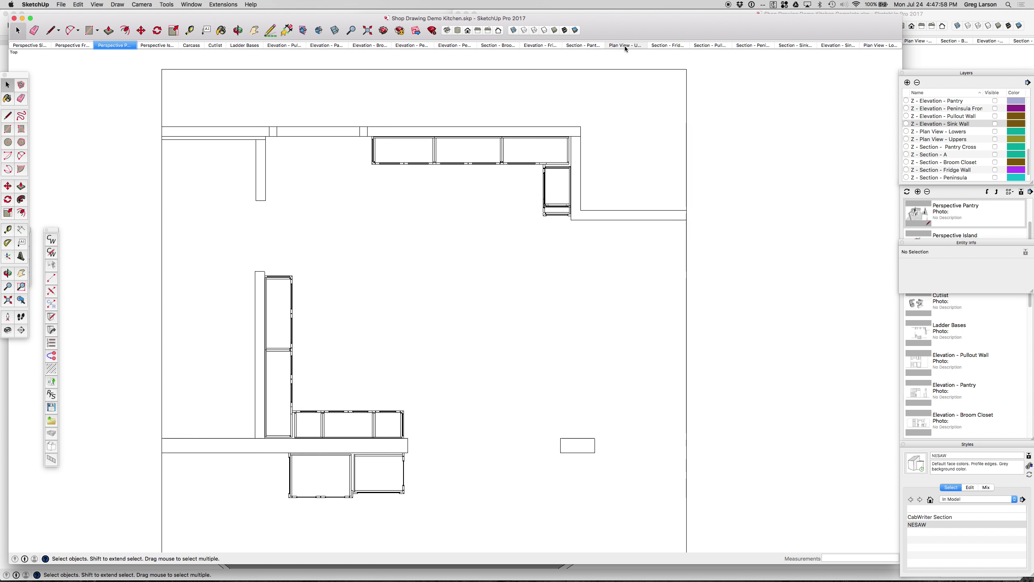
scroll(558, 163, "up", 10)
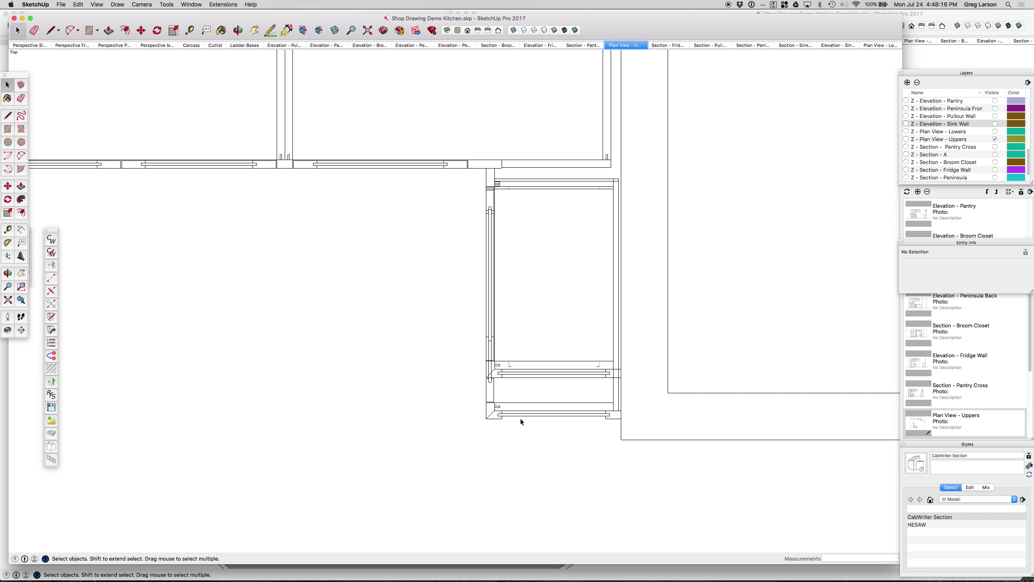
scroll(512, 414, "down", 3)
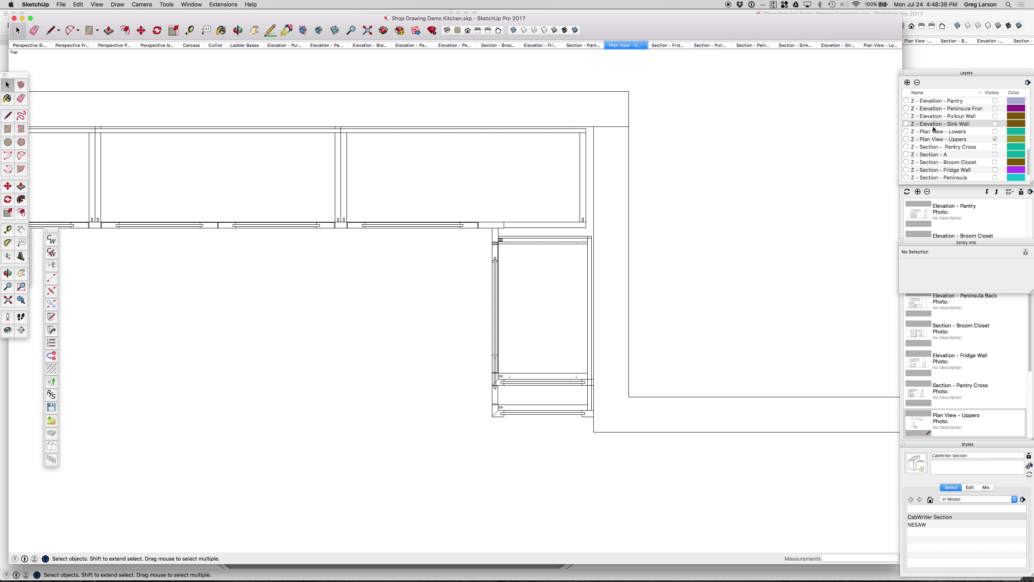
Compare the plan with the Z - Plan View - Uppers layer hidden and shown, leaving the layer visible.
scroll(934, 129, "up", 1)
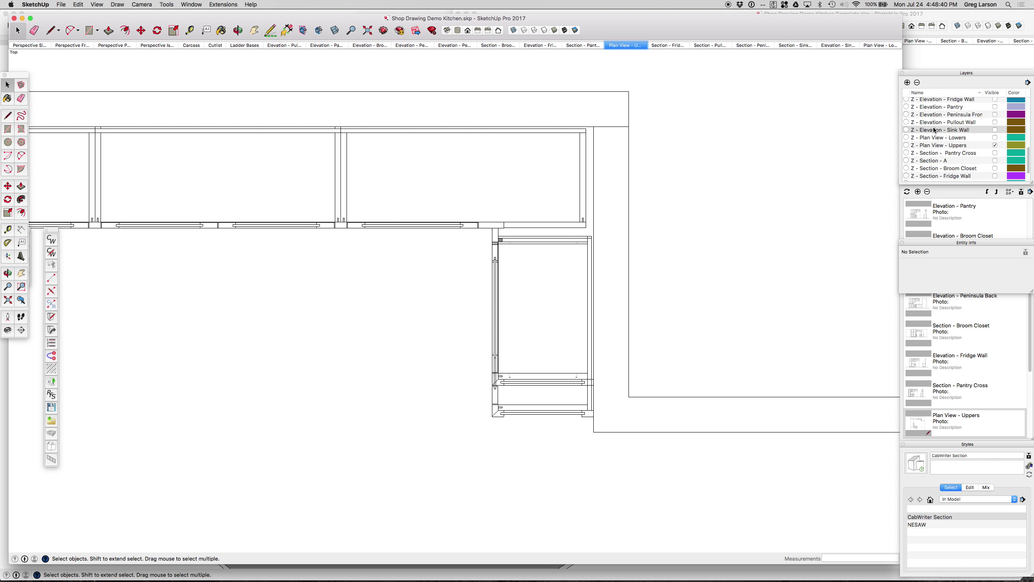
scroll(944, 125, "up", 1)
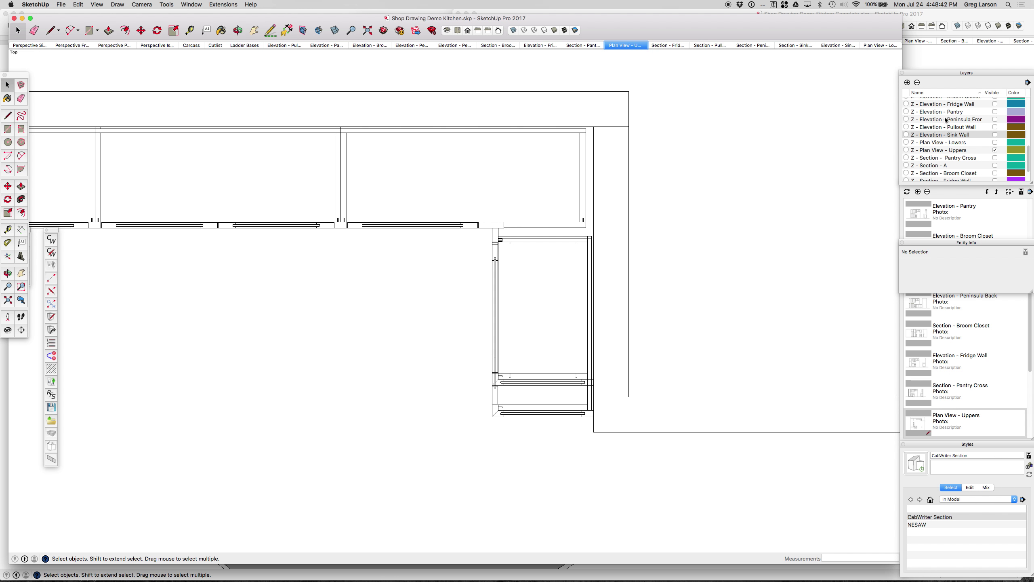
left_click(948, 151)
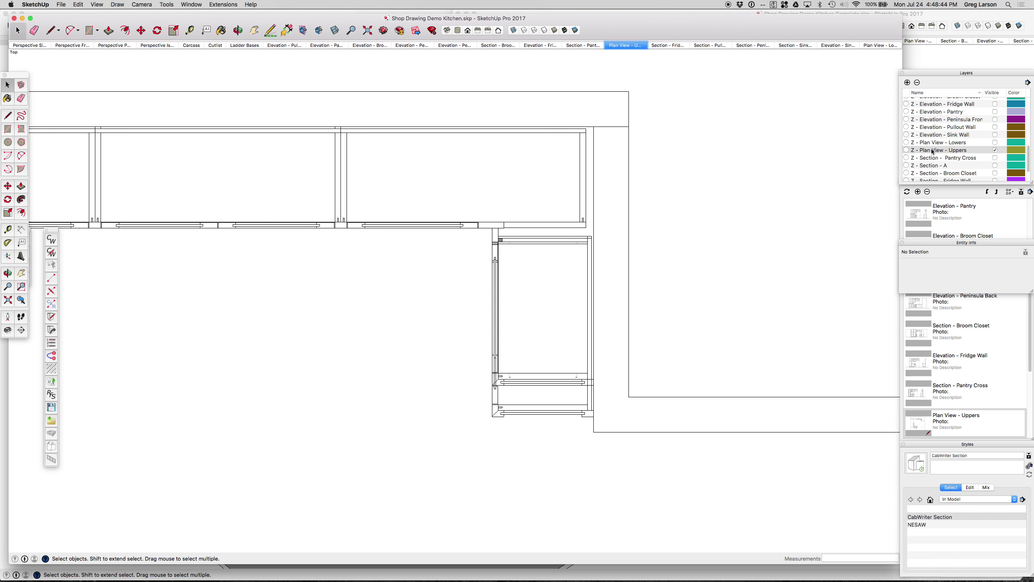
left_click(995, 151)
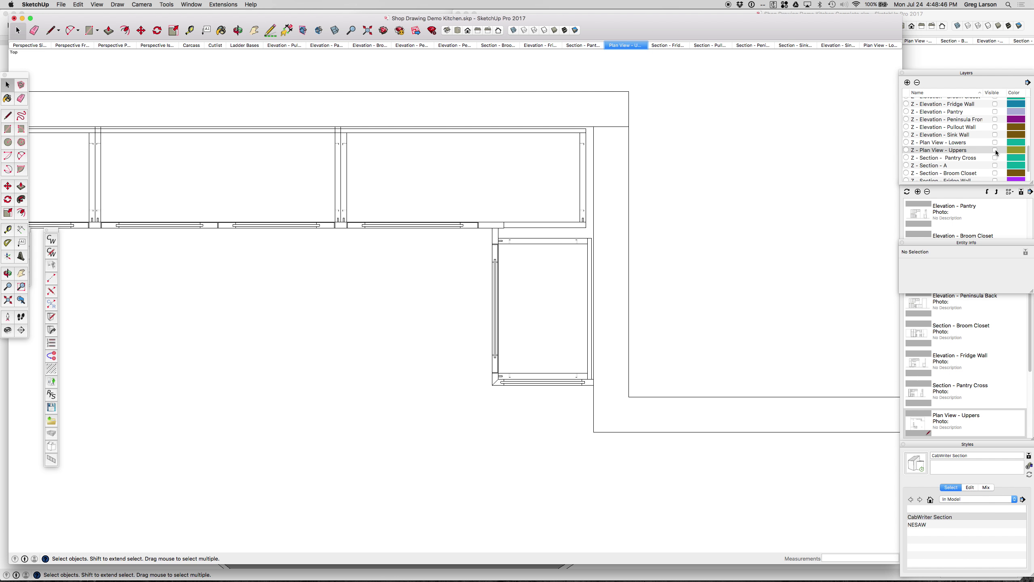
left_click(995, 150)
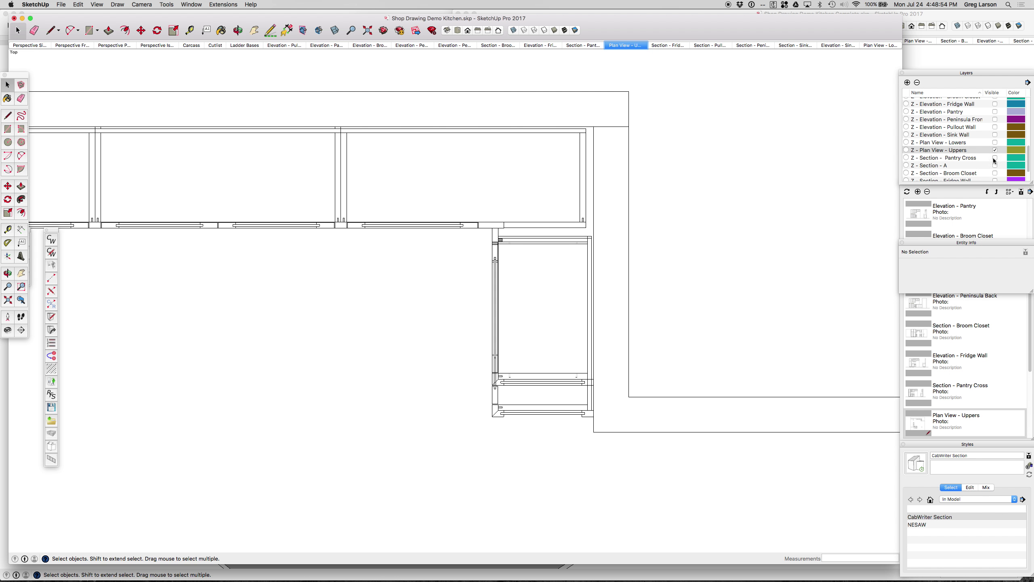
Delete the Z - Plan View - Uppers layer together with its contents to remove the outdated linework.
double_click(937, 151)
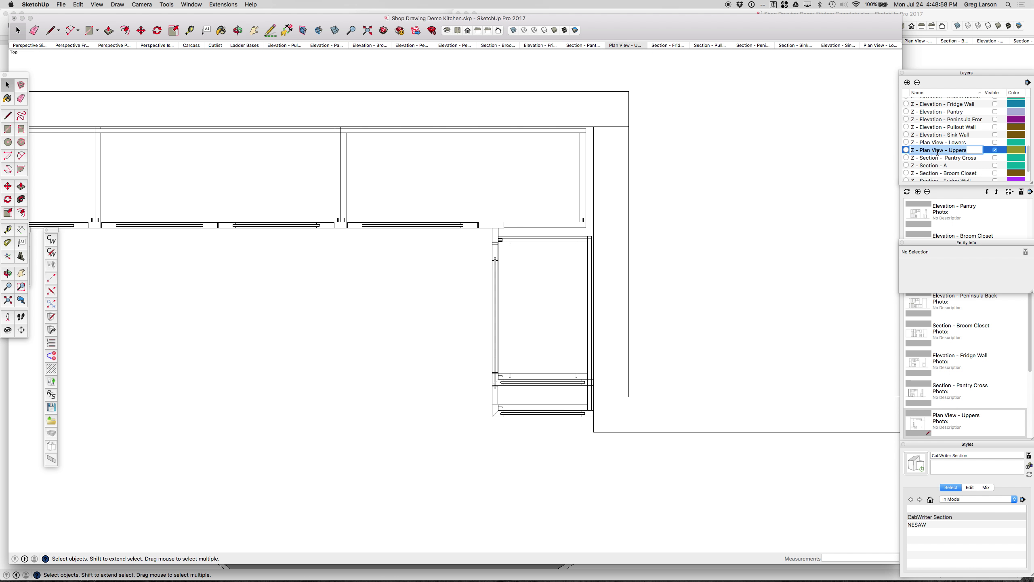
left_click(987, 152)
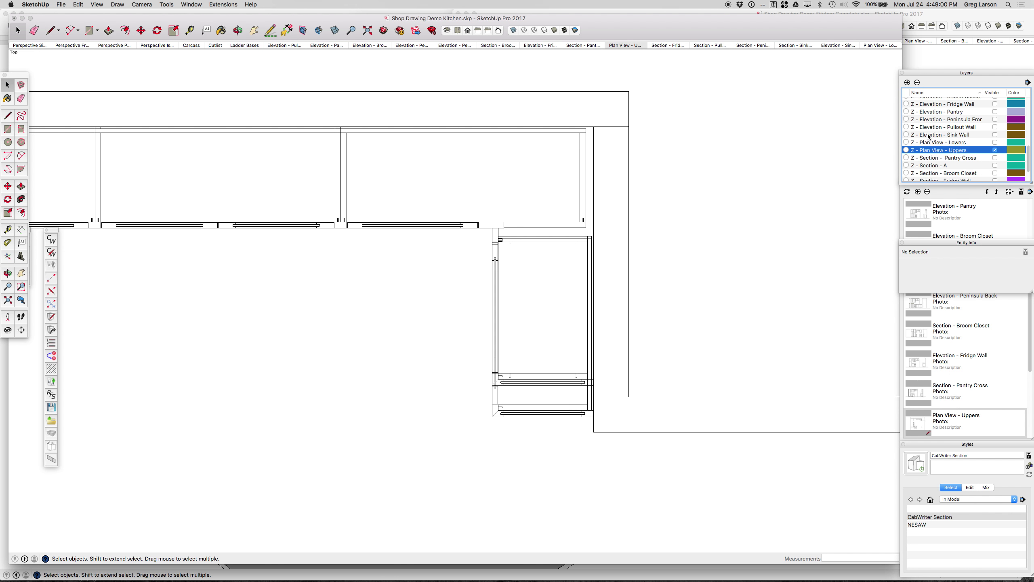
left_click(918, 83)
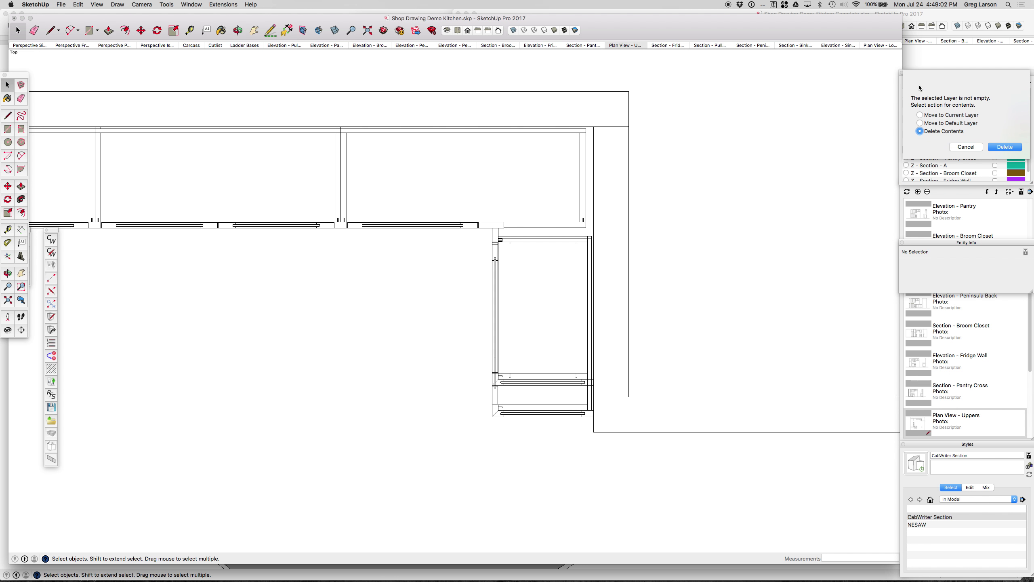
left_click(1004, 147)
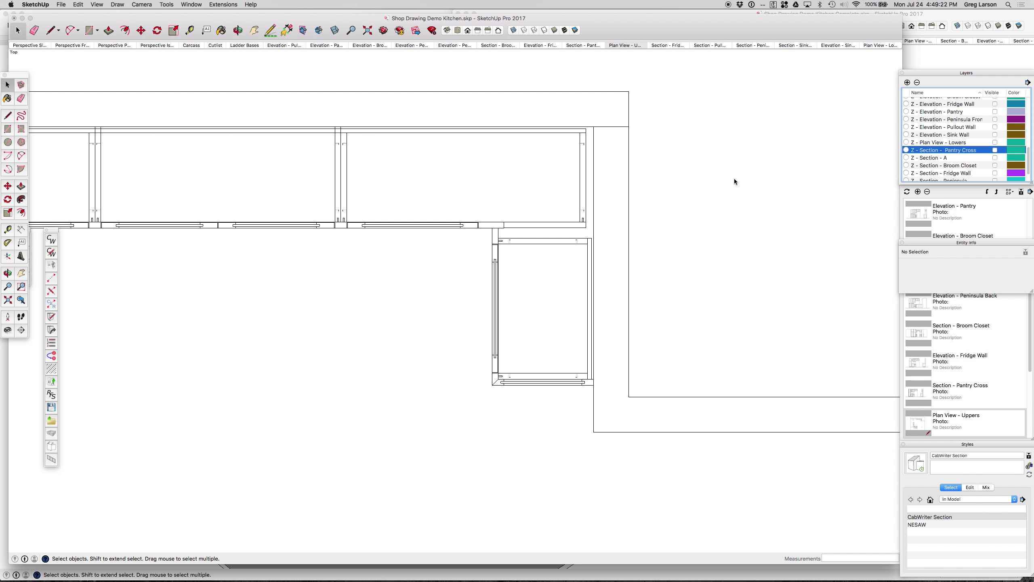
scroll(735, 182, "down", 1)
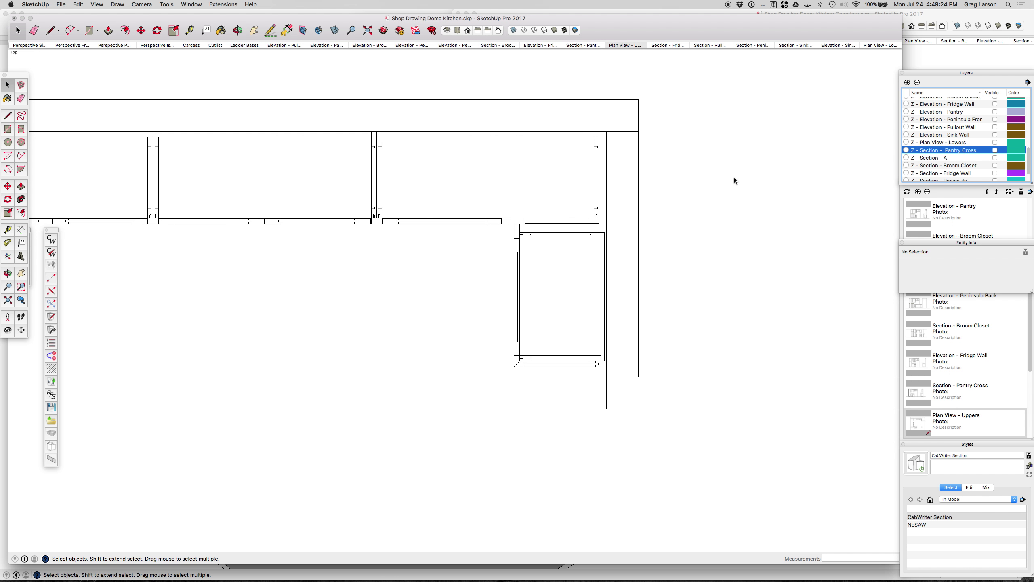
scroll(733, 178, "down", 2)
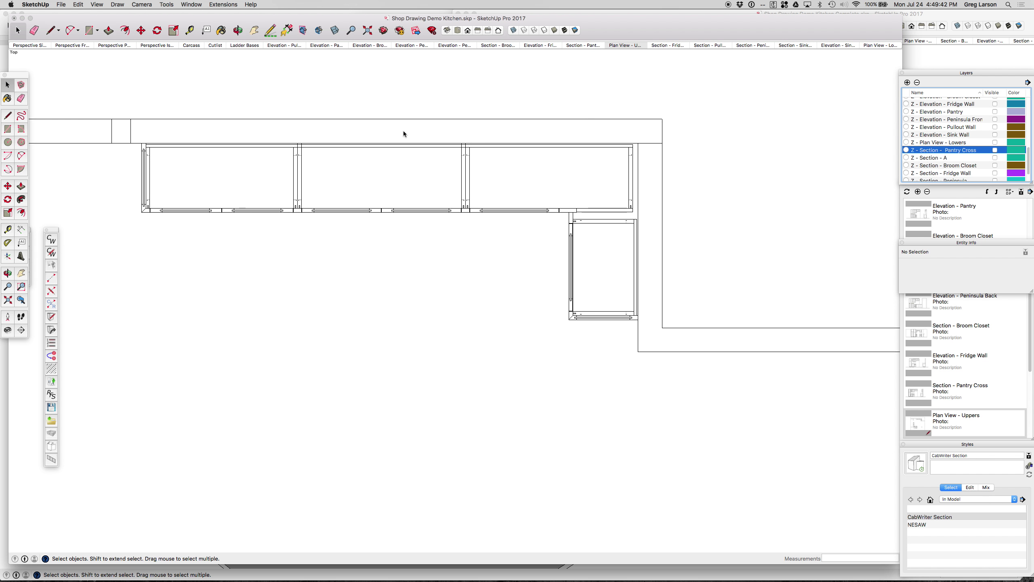
scroll(315, 94, "down", 4)
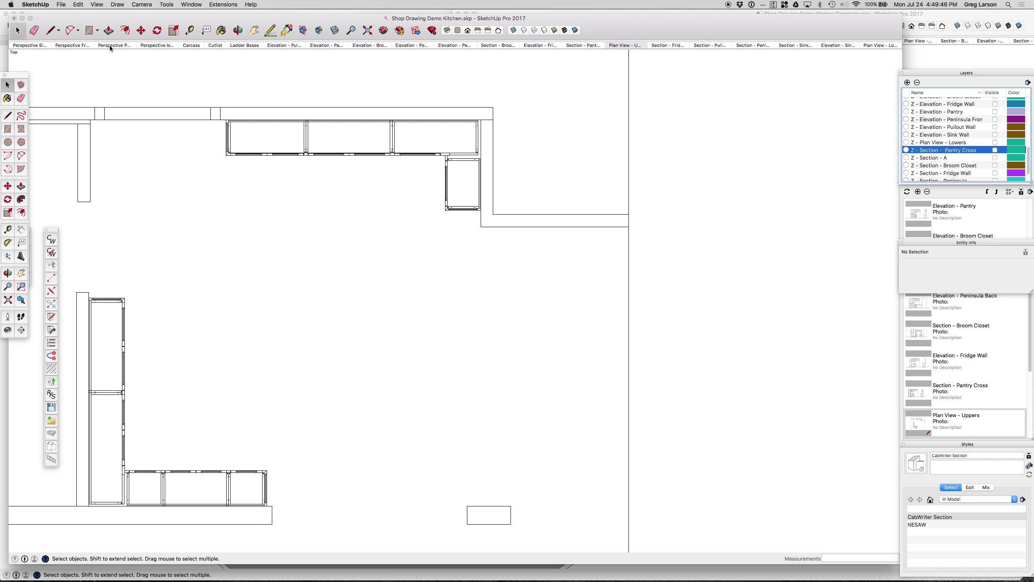
Open the Perspective Fridge Wall scene and turn on the display of section planes around the kitchen.
left_click(82, 45)
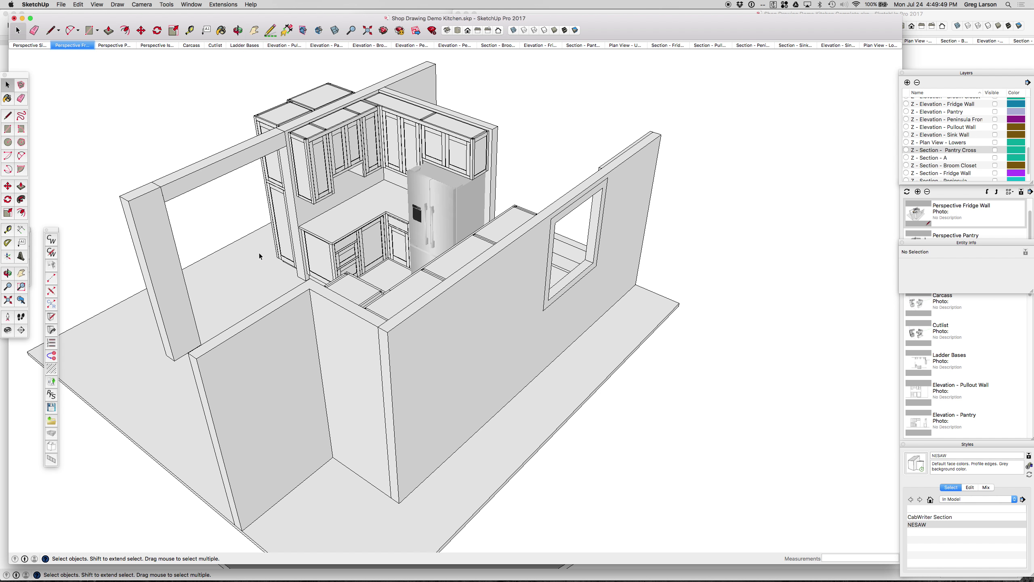
middle_click_drag(258, 252, 725, 224)
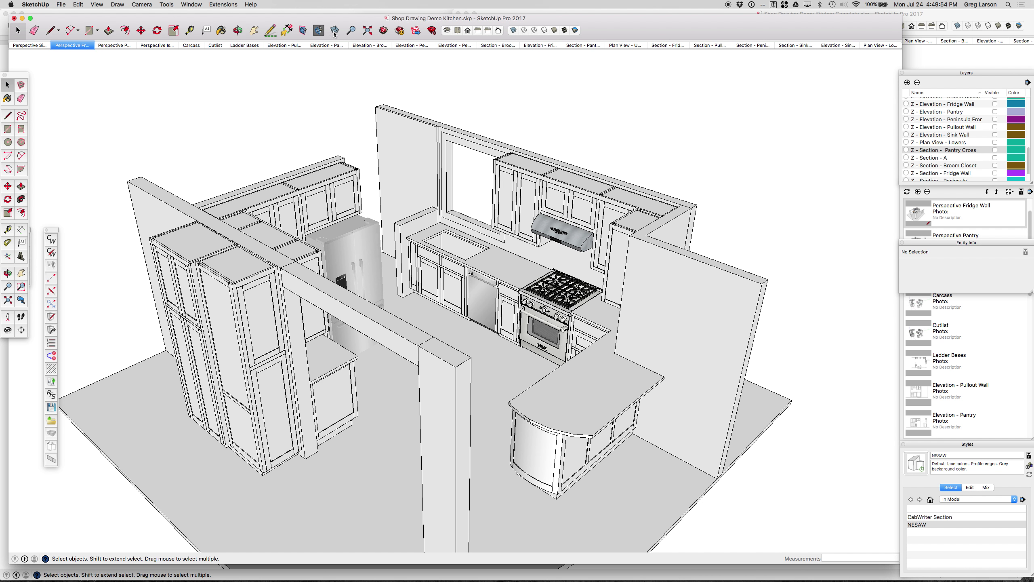
left_click(319, 31)
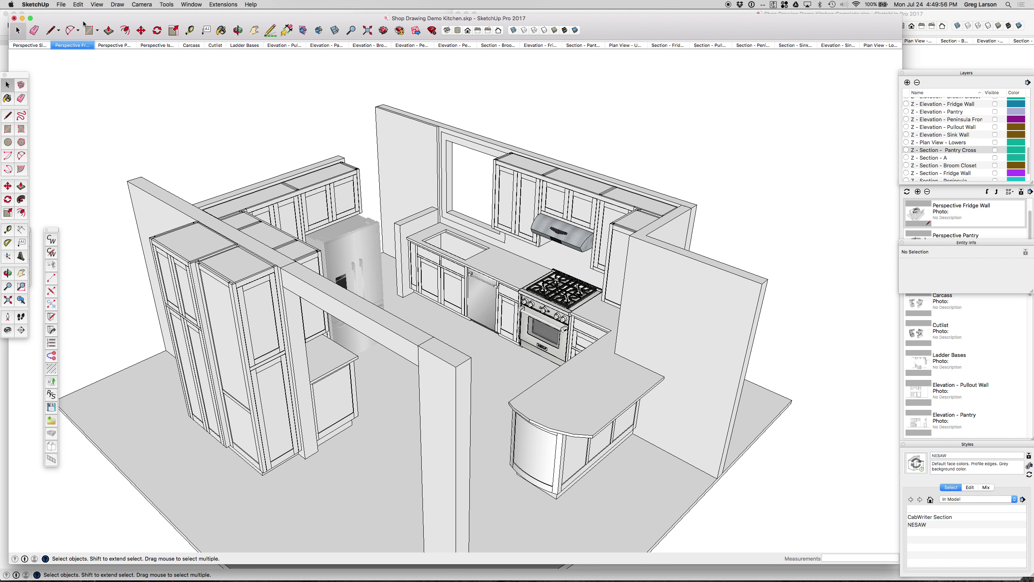
left_click(97, 5)
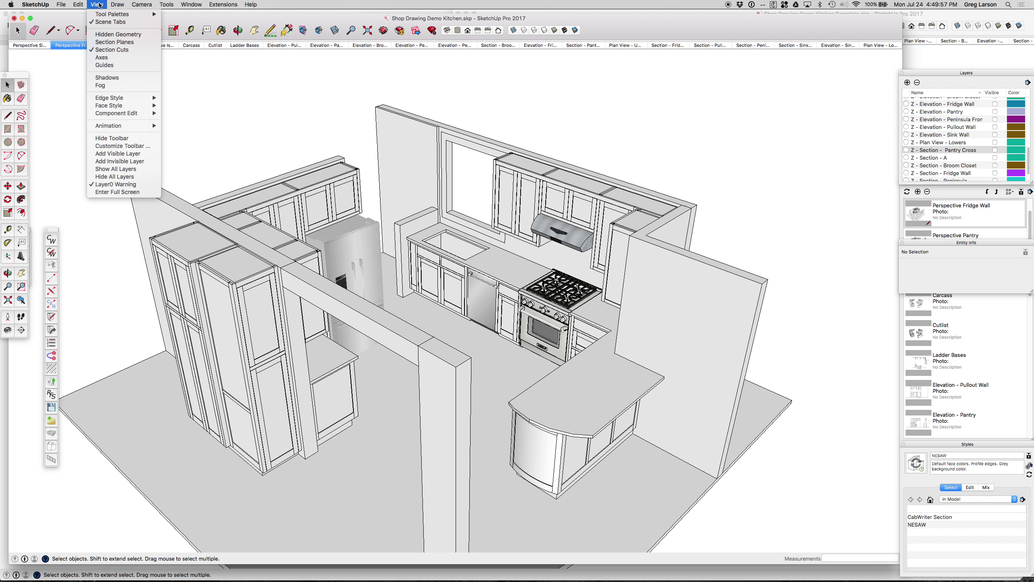
left_click(112, 43)
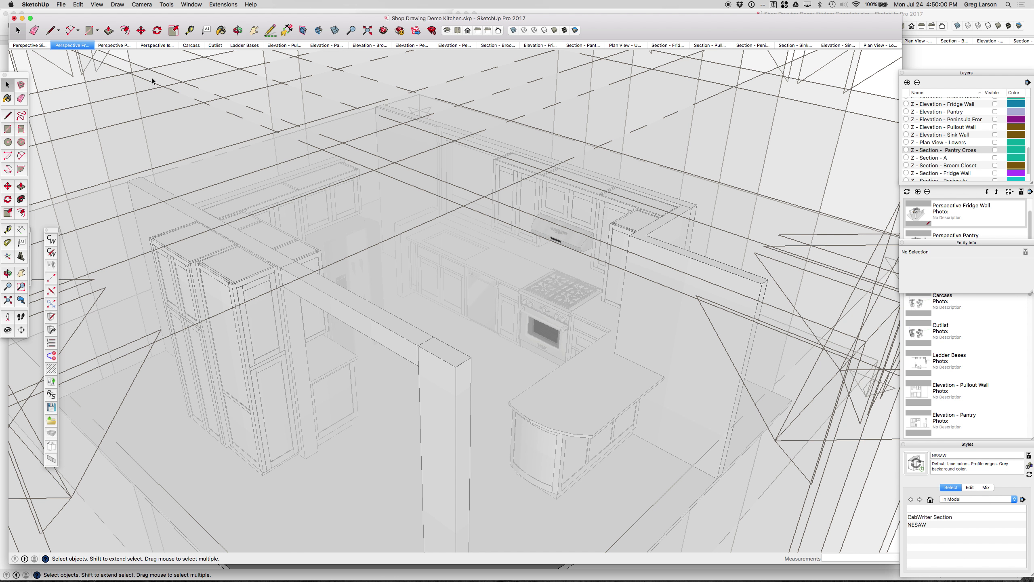
scroll(414, 217, "down", 5)
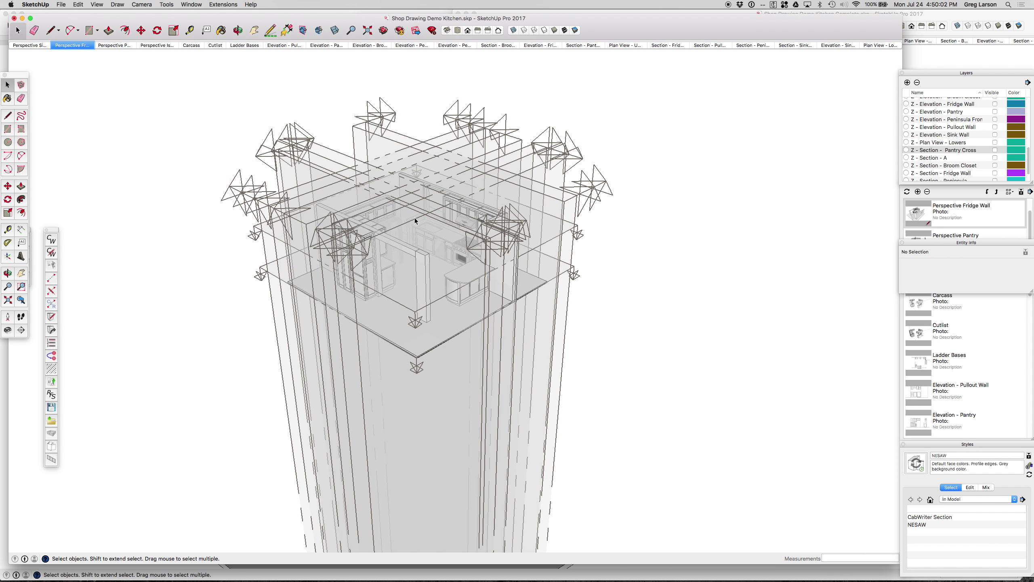
Select the higher horizontal section plane, which passes through the upper cabinets, and make its cut active.
middle_click_drag(454, 297, 619, 235)
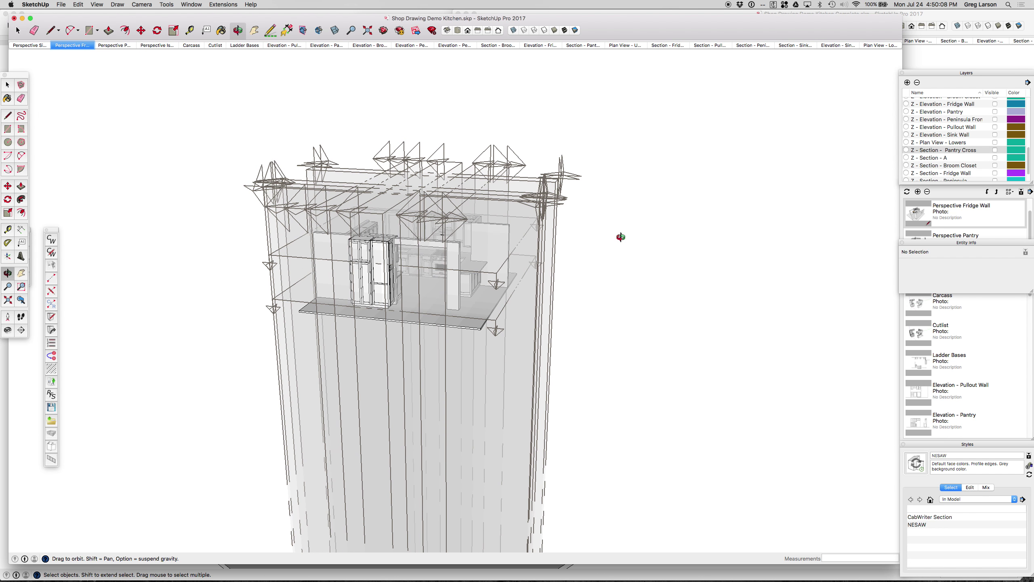
key("space")
left_click(504, 263)
scroll(505, 265, "up", 3)
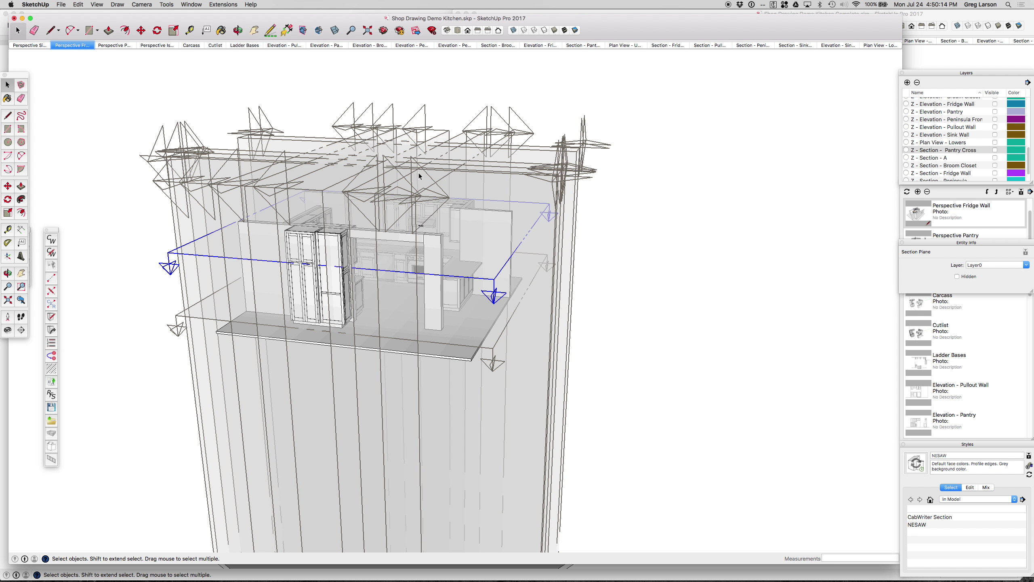
double_click(505, 267)
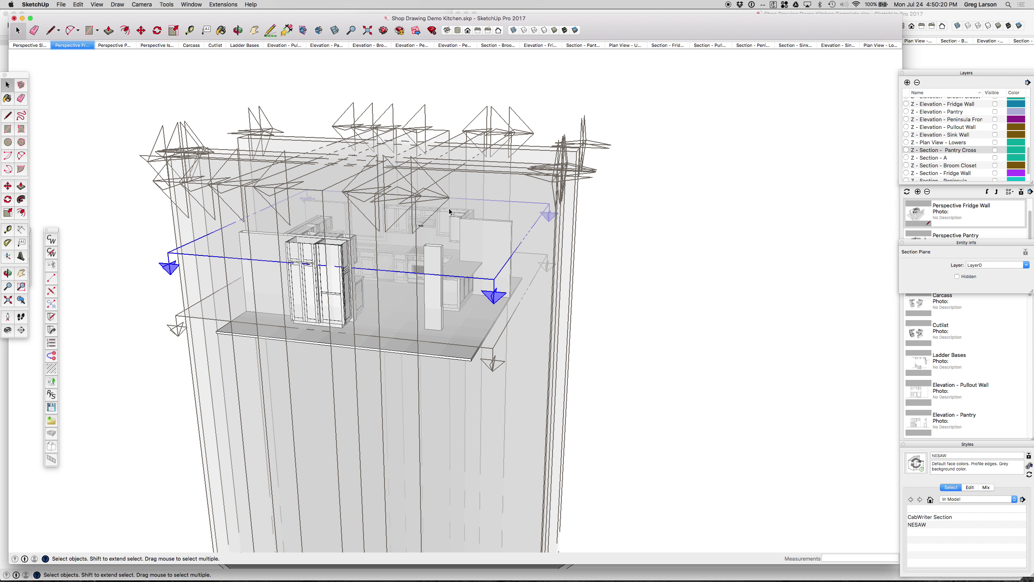
scroll(450, 208, "up", 3)
mouse_move(474, 212)
middle_mouse_down()
mouse_move(417, 240)
mouse_move(422, 184)
mouse_move(464, 203)
middle_mouse_up()
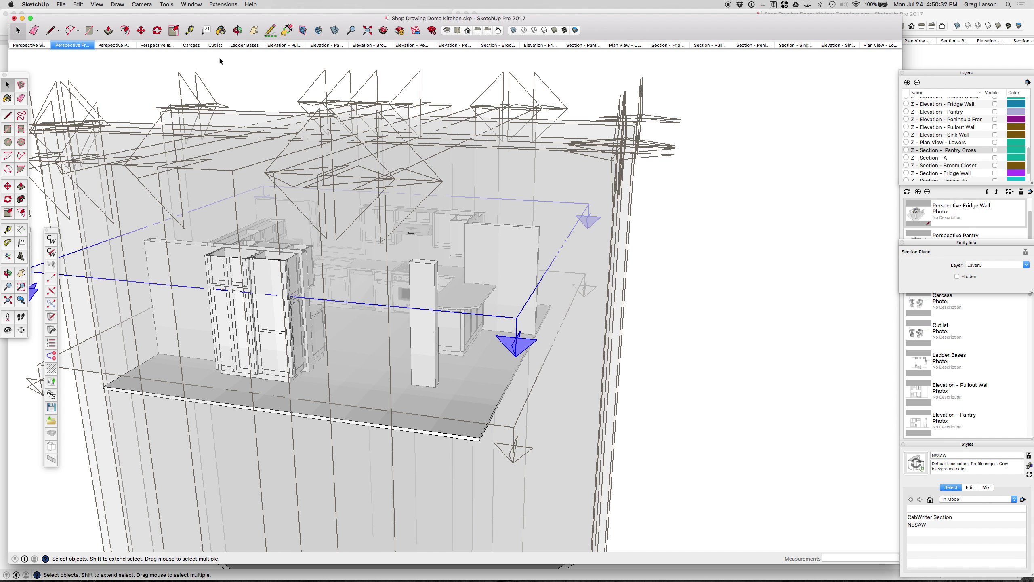
Create a CabWriter section from the selected section plane and name it Plan View - Uppers.
left_click(117, 5)
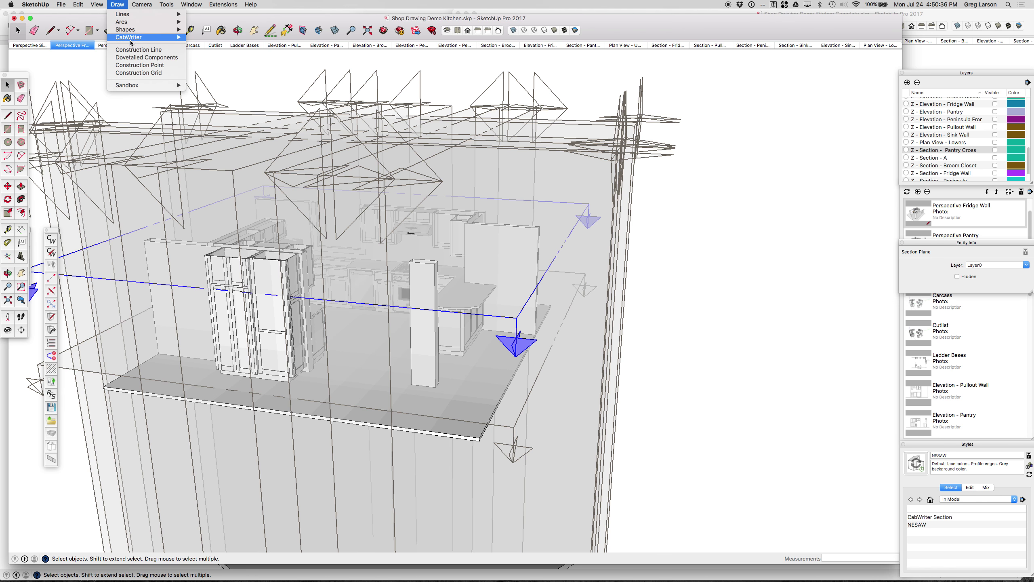
mouse_move(139, 37)
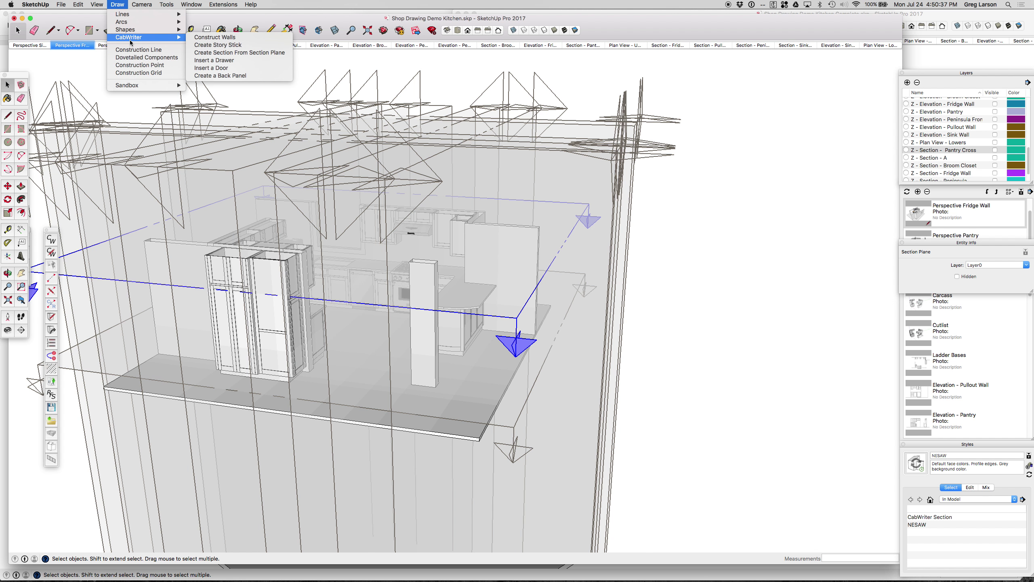
left_click(243, 52)
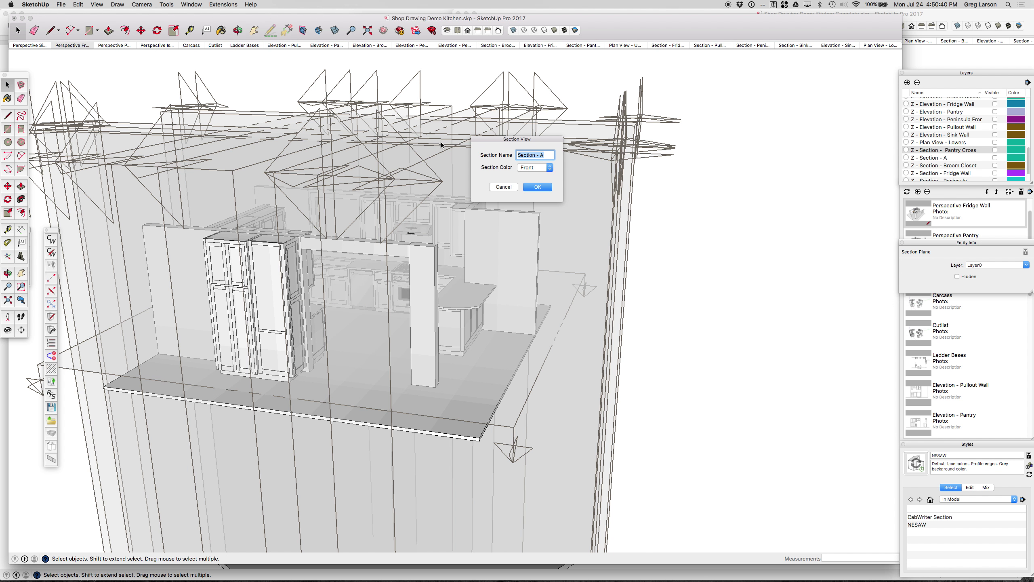
type("P")
type("lan View")
type(" - Uppers")
left_click(537, 187)
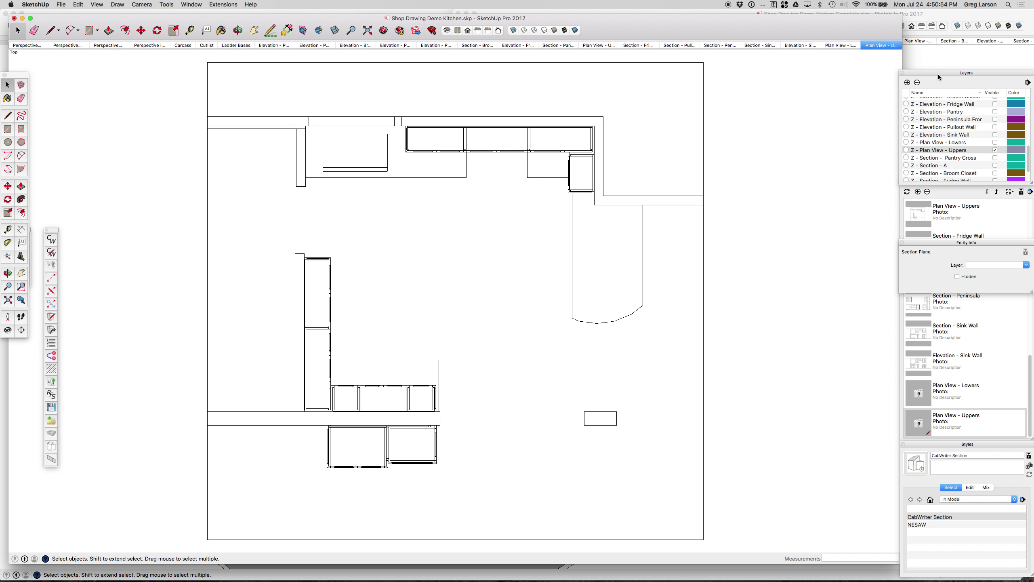
Delete the duplicate Plan View - Uppers scene at the end of the scene list.
left_click(889, 52)
right_click(878, 48)
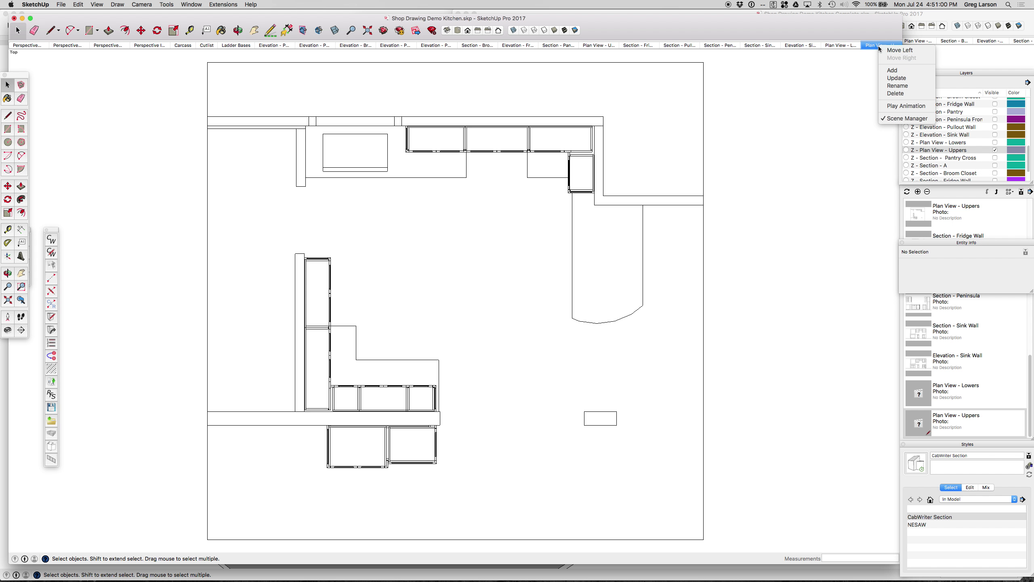
left_click(892, 94)
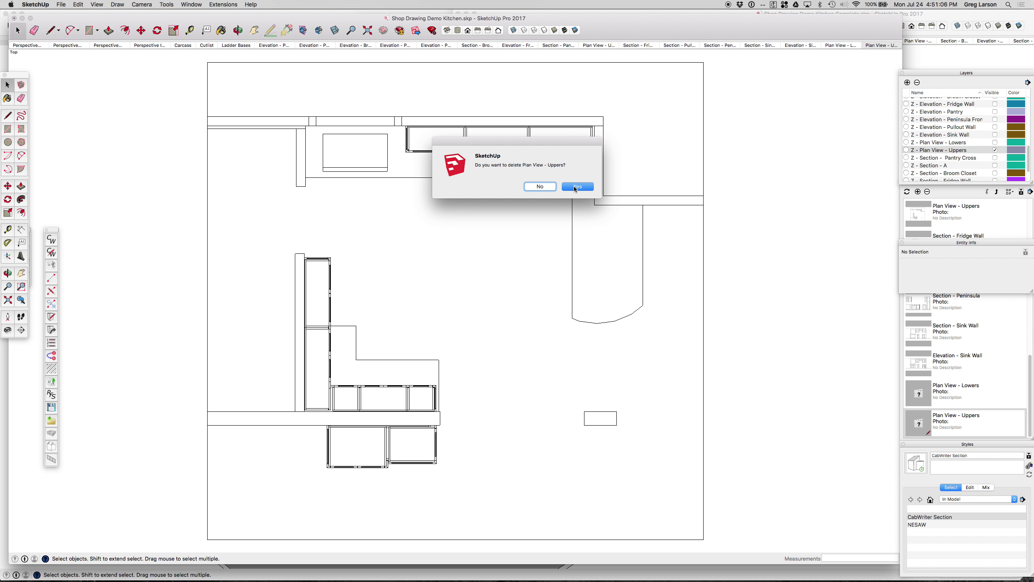
left_click(578, 187)
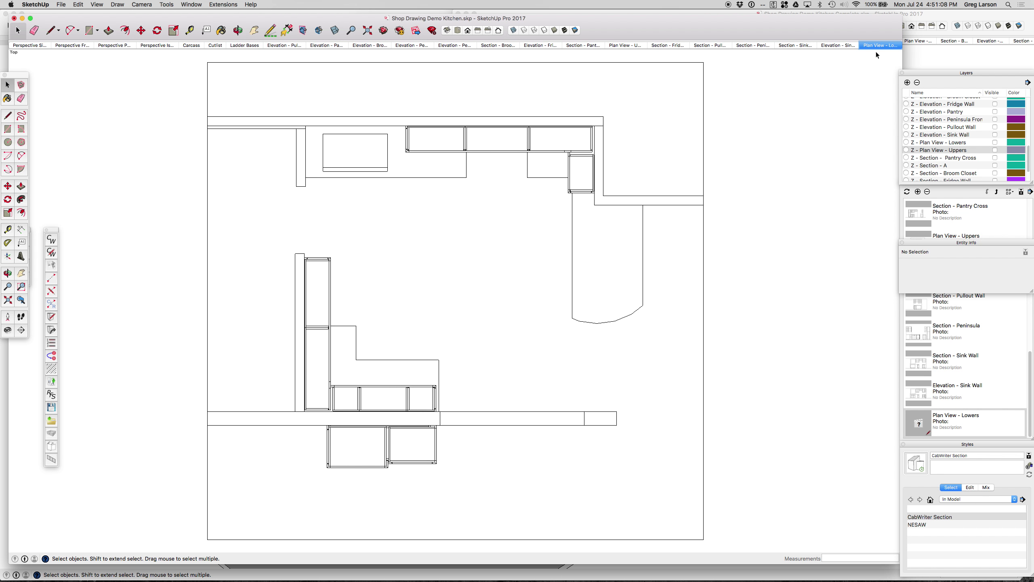
In the original Plan View - Uppers scene, make the Z - Plan View - Uppers layer visible and update the scene.
left_click(621, 45)
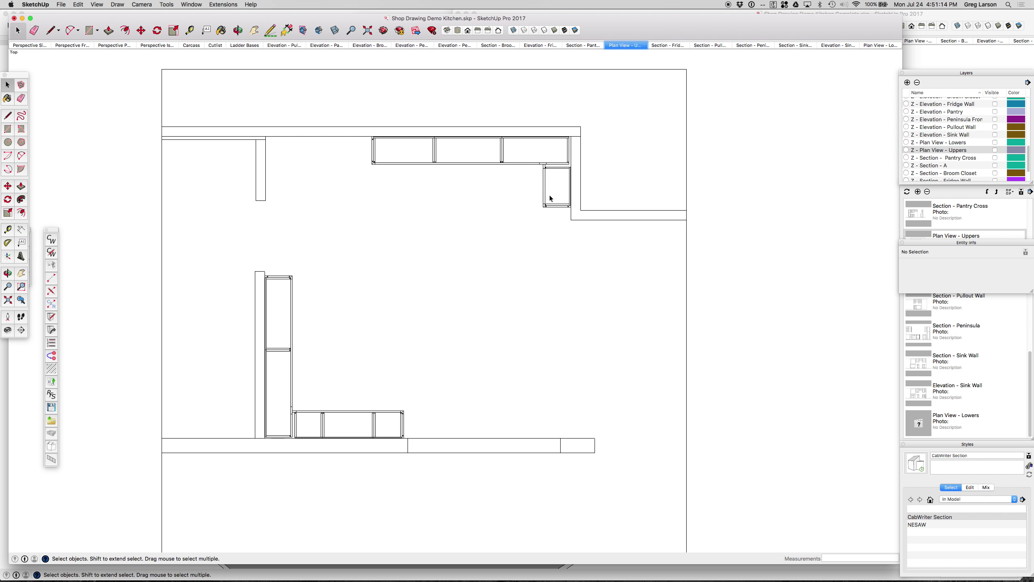
scroll(555, 181, "up", 2)
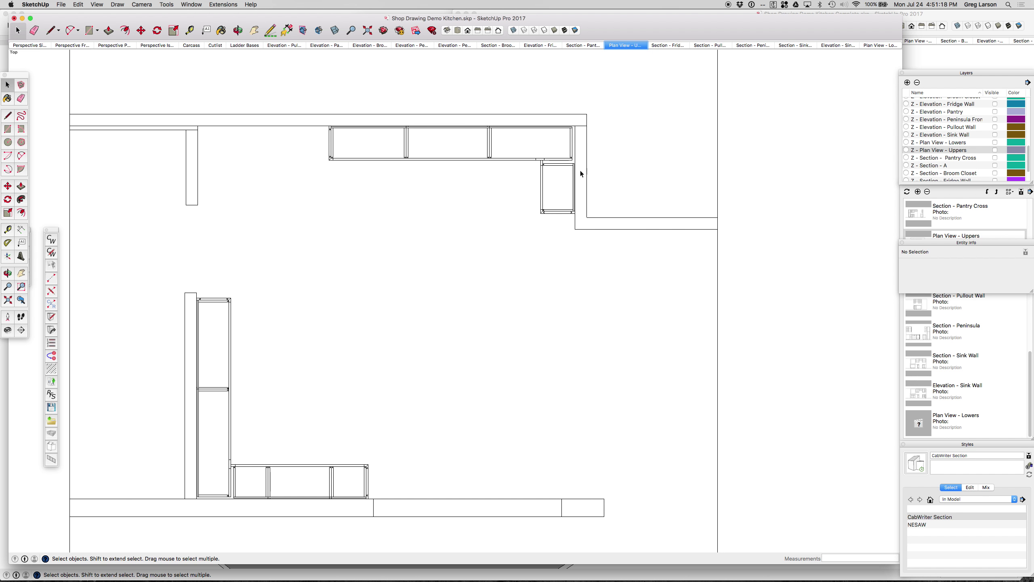
scroll(578, 171, "up", 3)
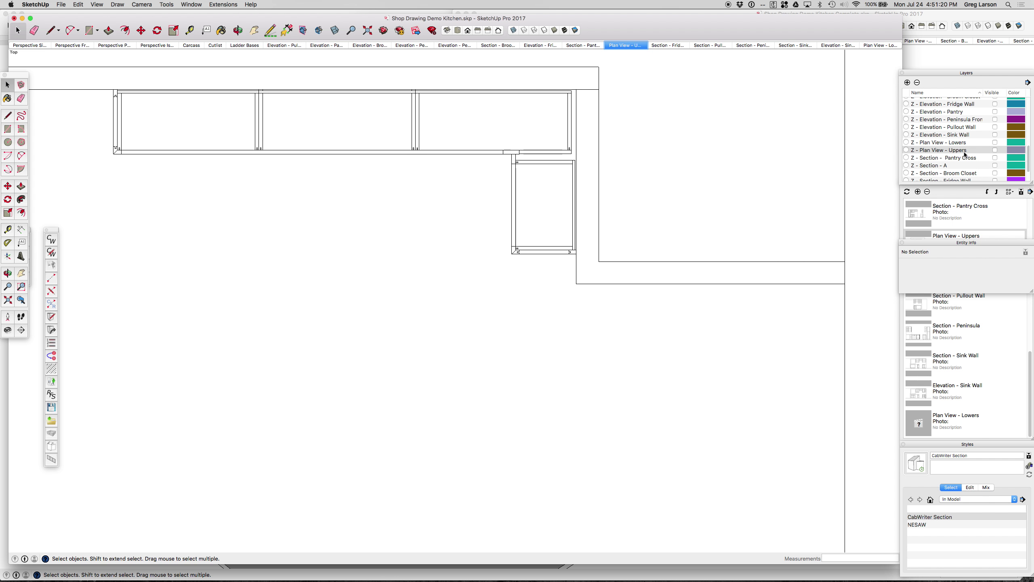
left_click(995, 150)
right_click(628, 49)
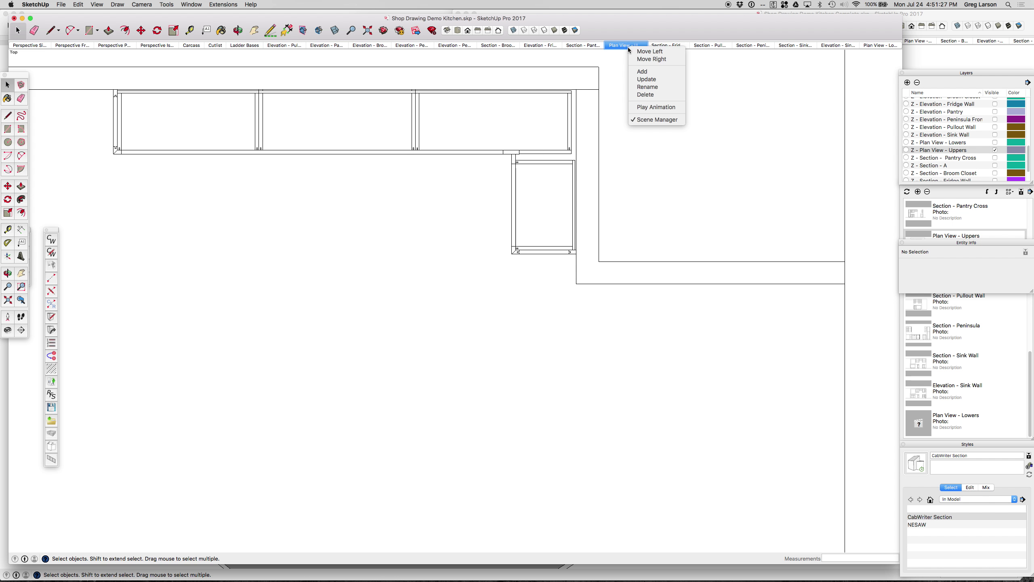
left_click(642, 83)
key("Return")
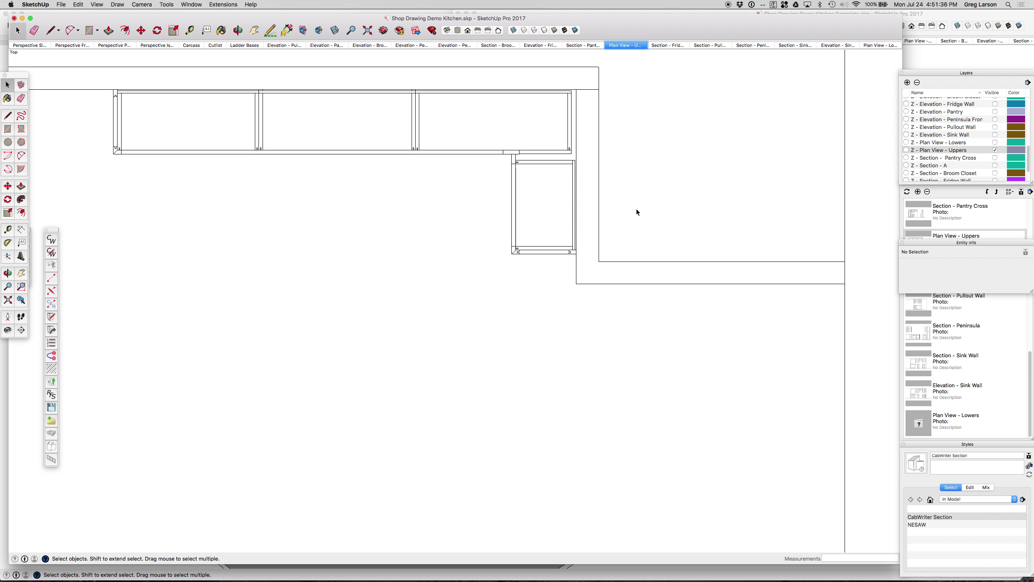
Save the kitchen model with the regenerated uppers plan section.
scroll(637, 208, "down", 2)
scroll(637, 209, "down", 3)
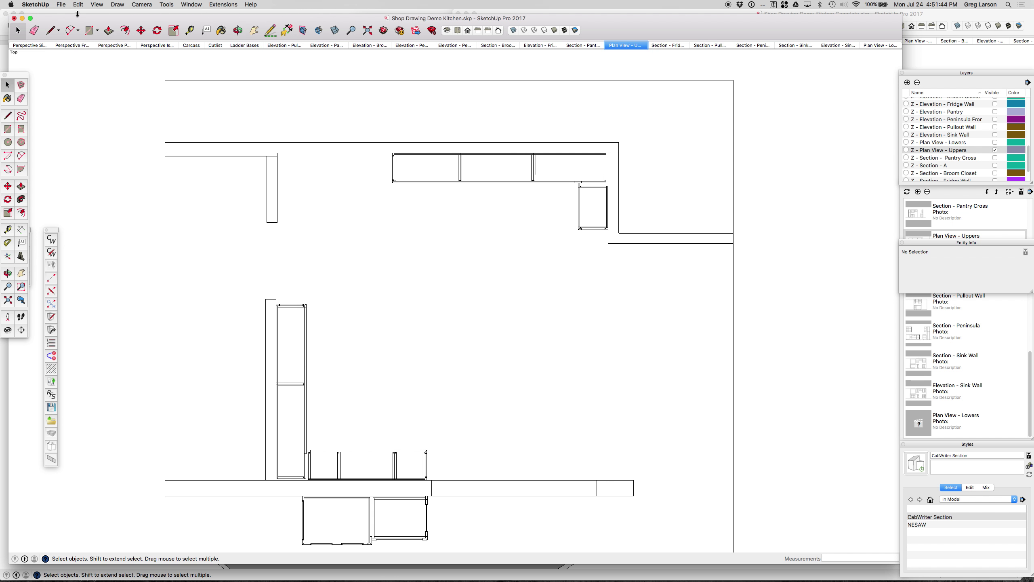
left_click(62, 5)
left_click(68, 48)
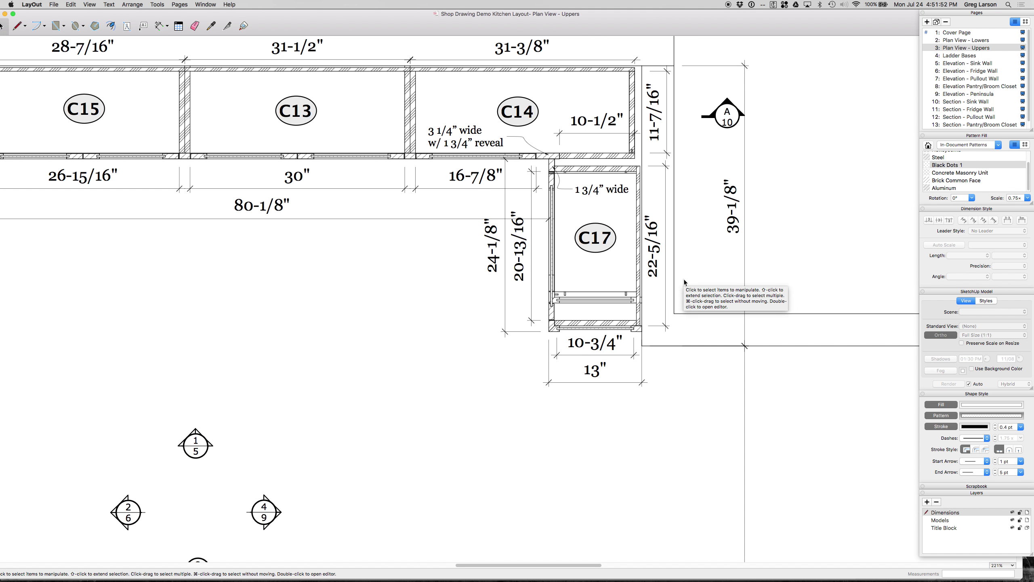
Switch to LayOut and examine corner cabinet C17 on the Plan View - Uppers page.
scroll(687, 263, "down", 5)
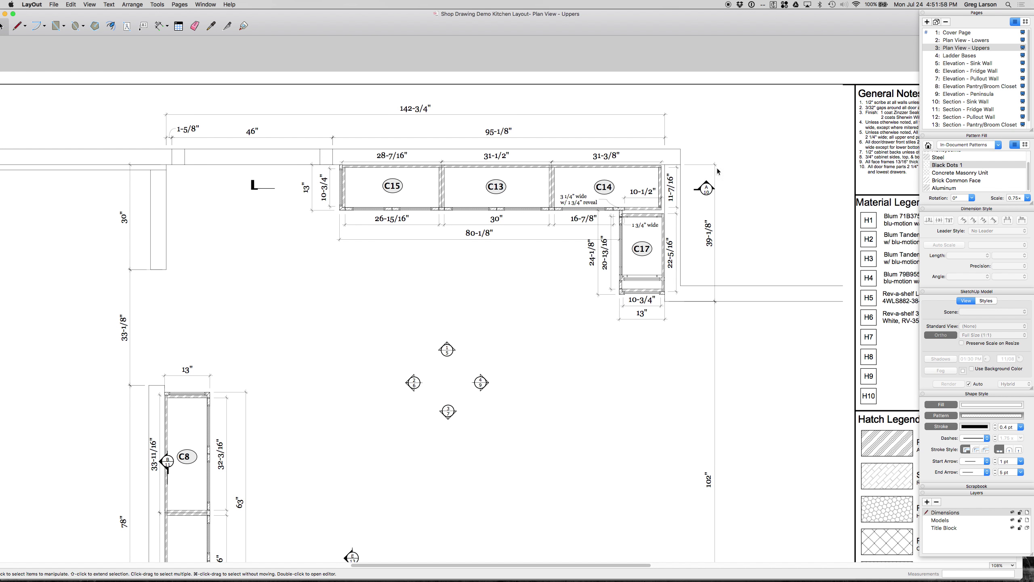
scroll(697, 275, "up", 2)
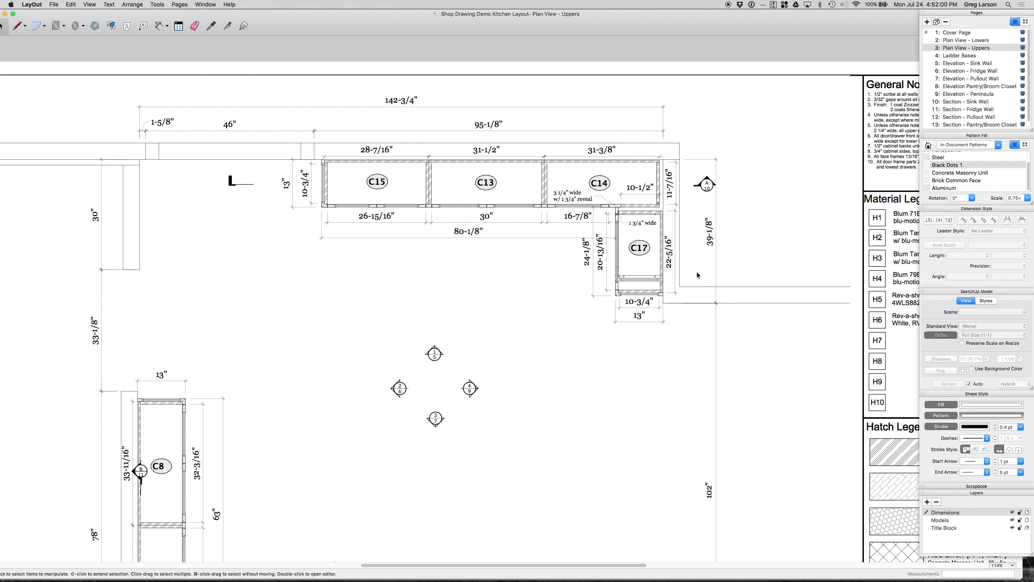
scroll(697, 275, "up", 2)
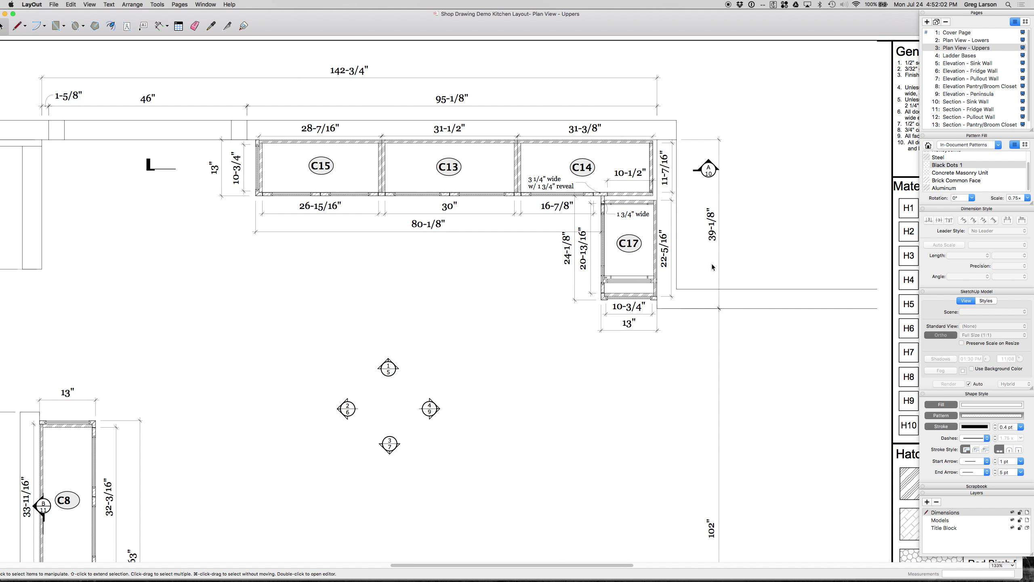
scroll(690, 277, "down", 3)
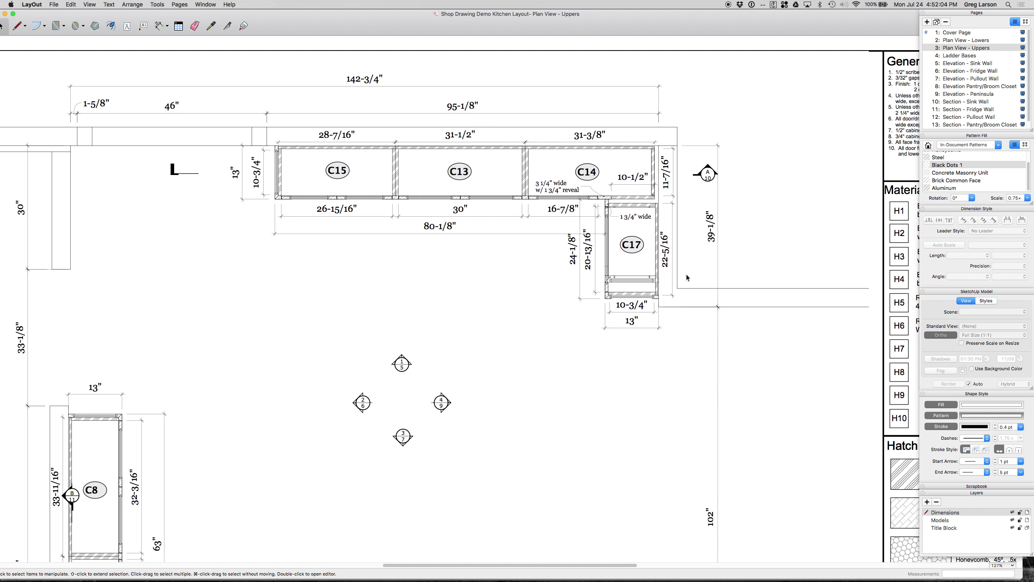
Update the out-of-date Drawing Demo Kitchen.skp reference in the document's setup.
scroll(686, 277, "down", 1)
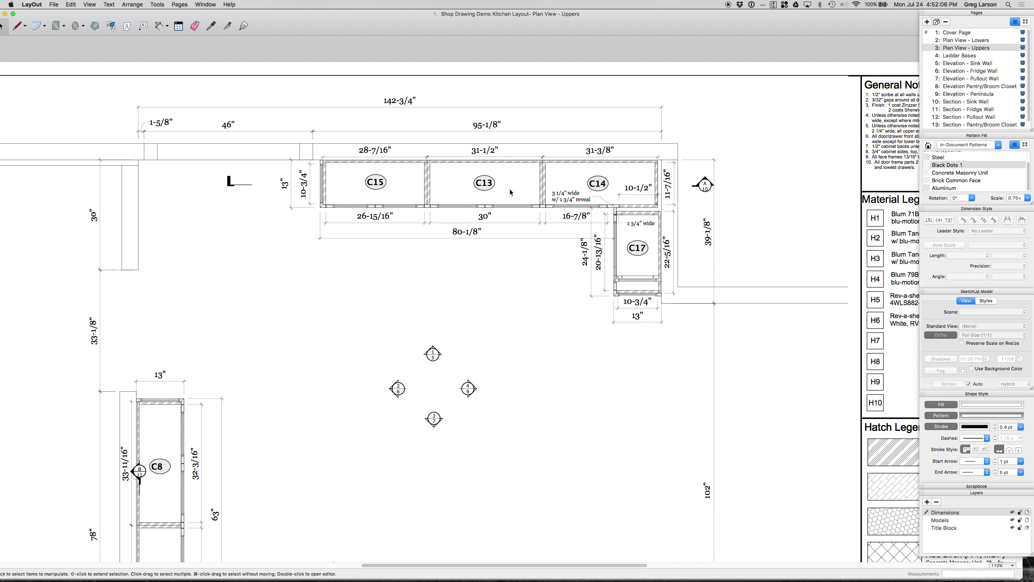
left_click(54, 5)
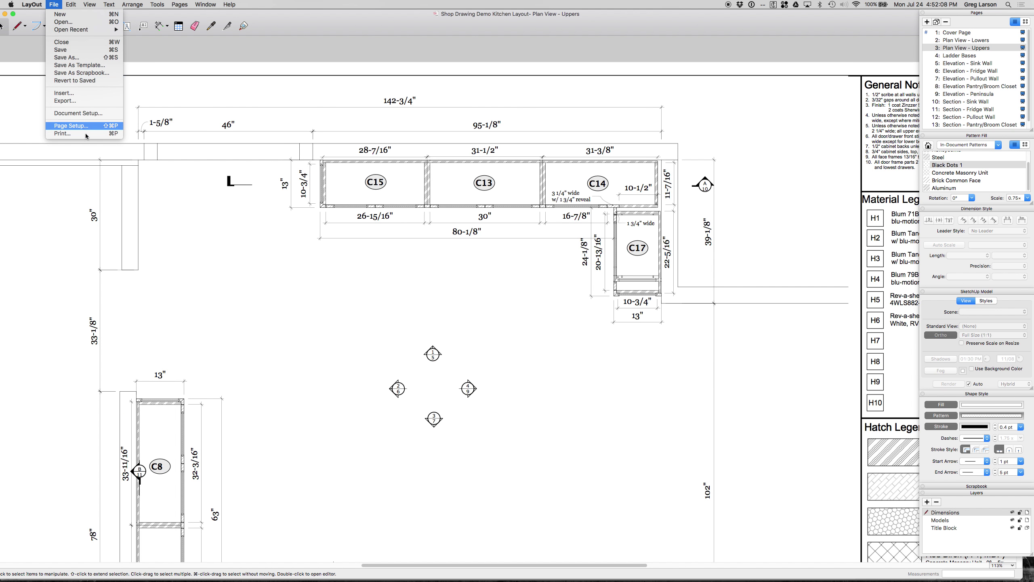
left_click(80, 113)
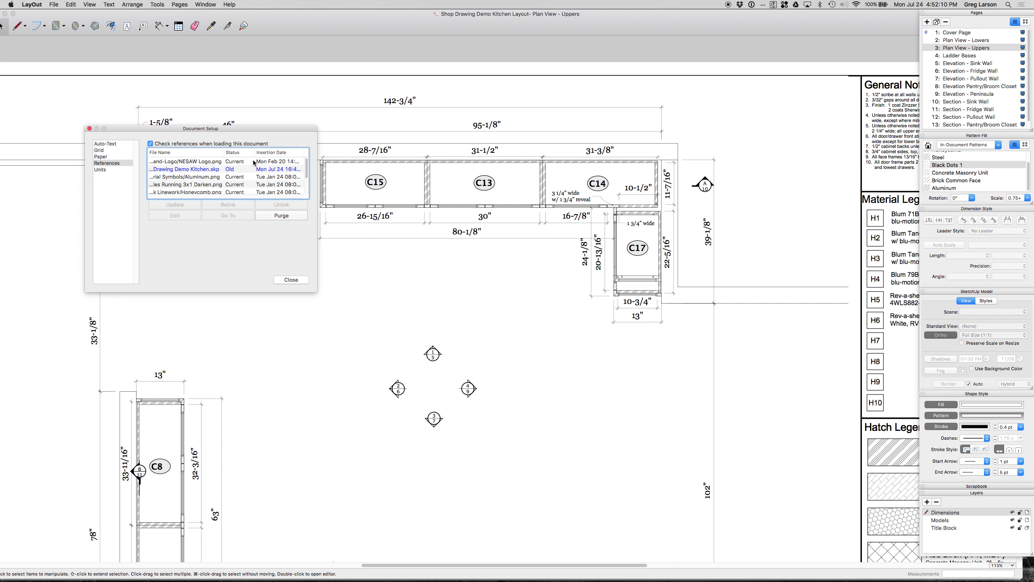
left_click(210, 170)
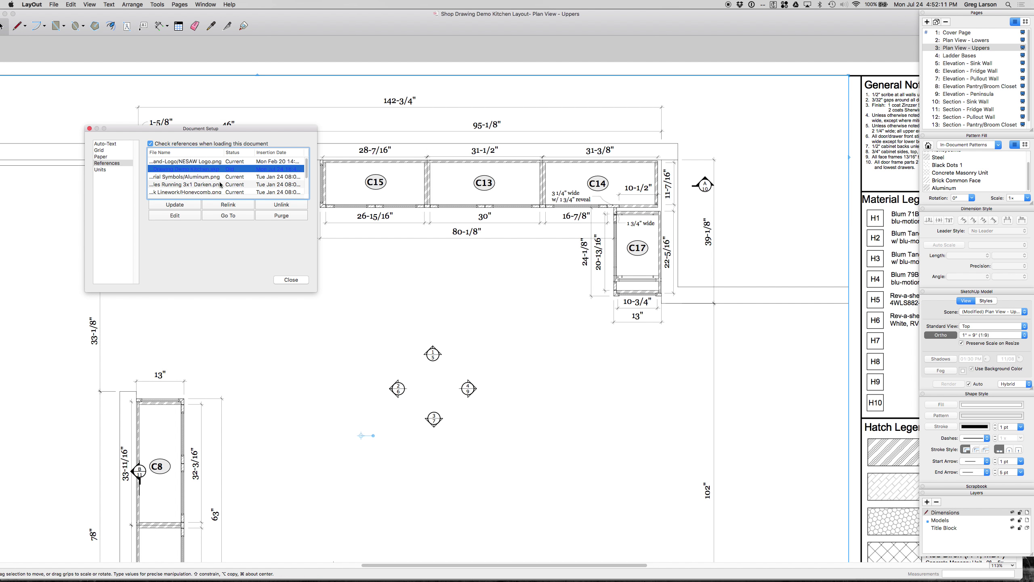
left_click(175, 205)
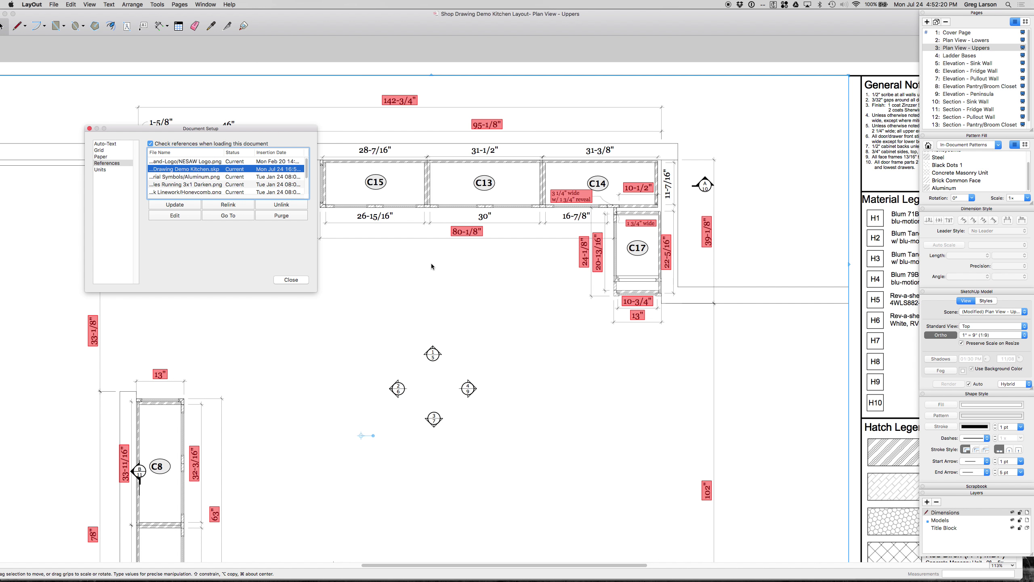
left_click(292, 279)
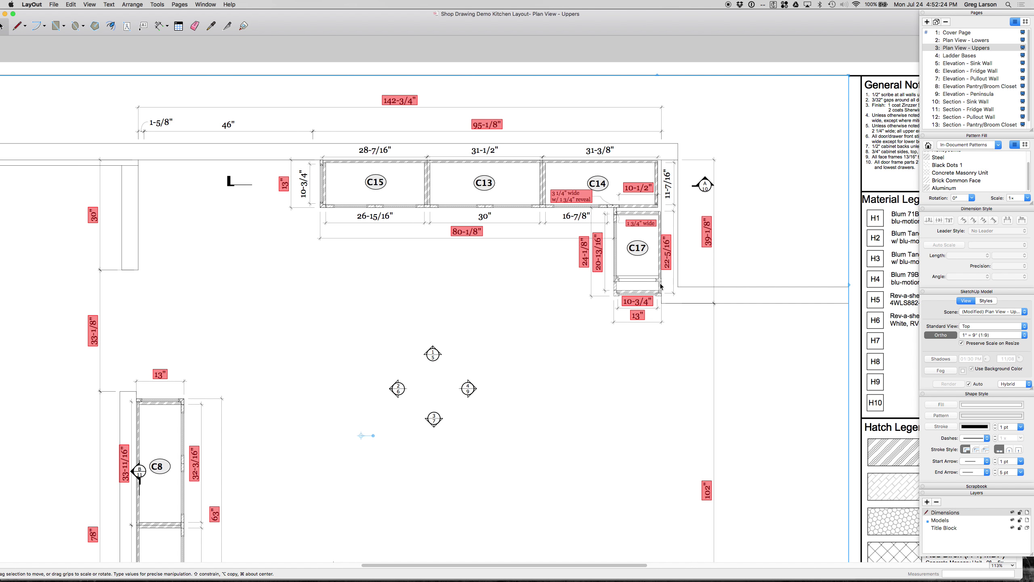
Reconnect the 22-5/16" dimension beside cabinet C17 to the updated model.
scroll(660, 286, "up", 5)
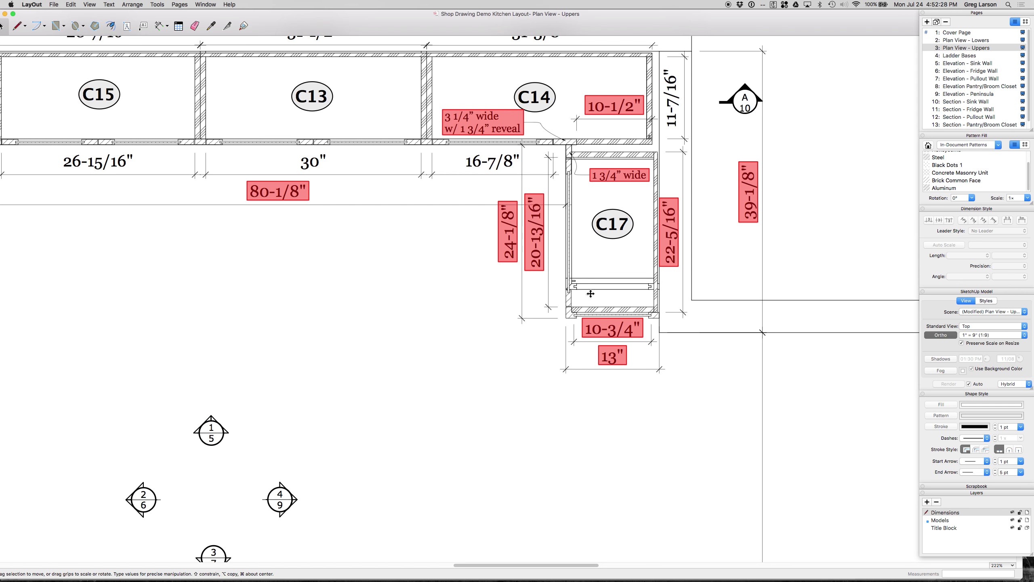
scroll(465, 243, "down", 1)
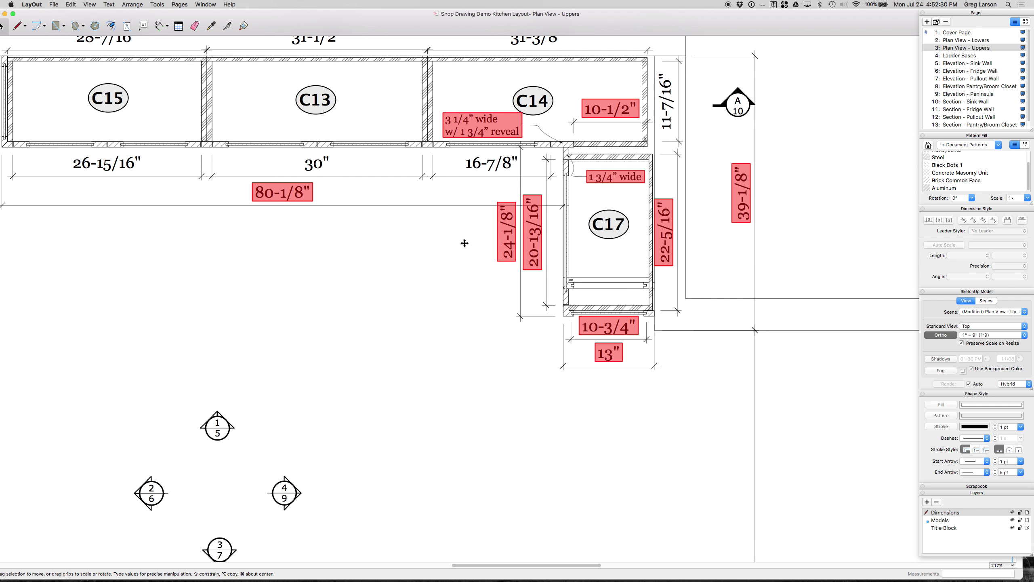
scroll(464, 243, "down", 10)
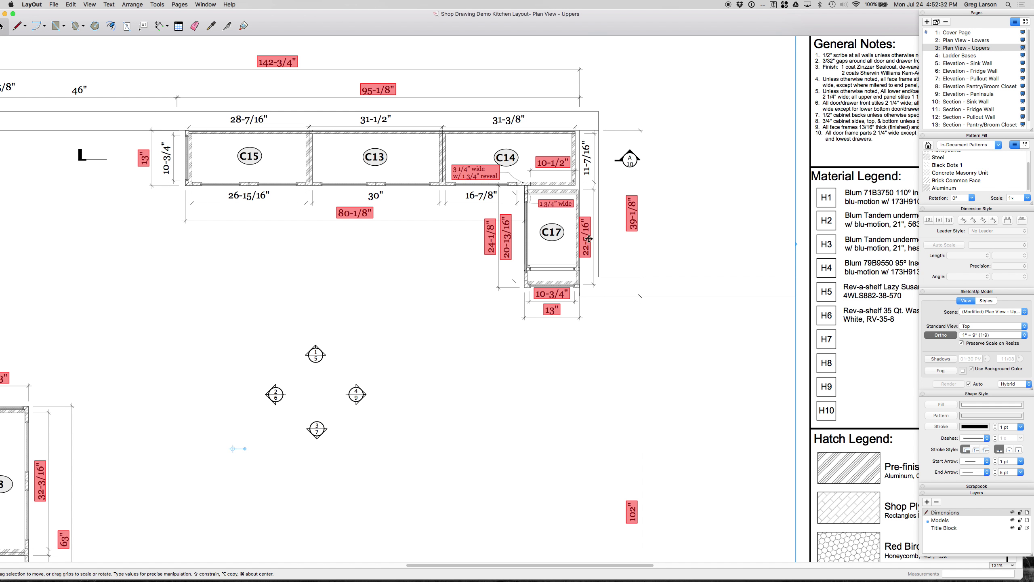
left_click(587, 241)
right_click(586, 239)
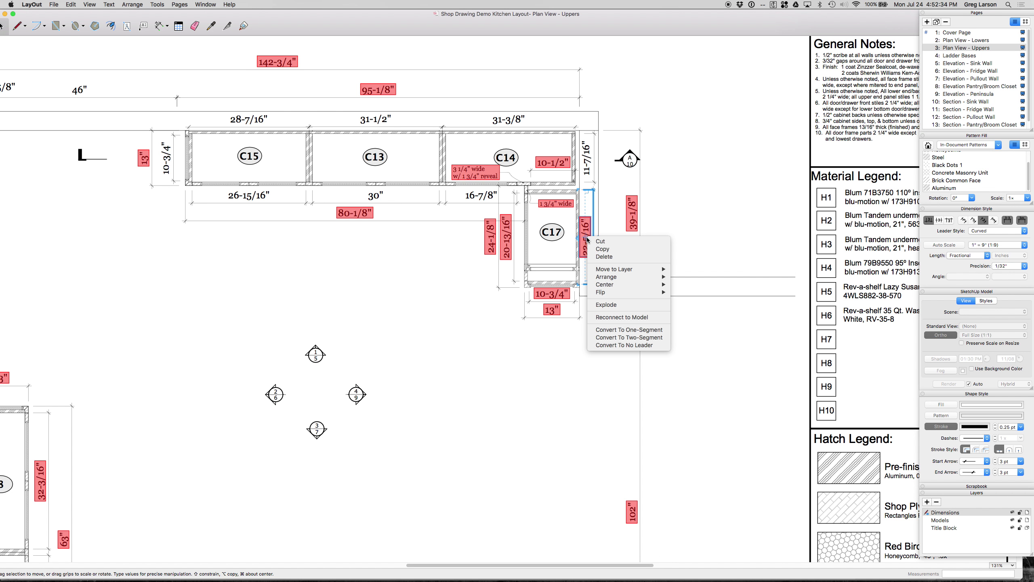
left_click(624, 317)
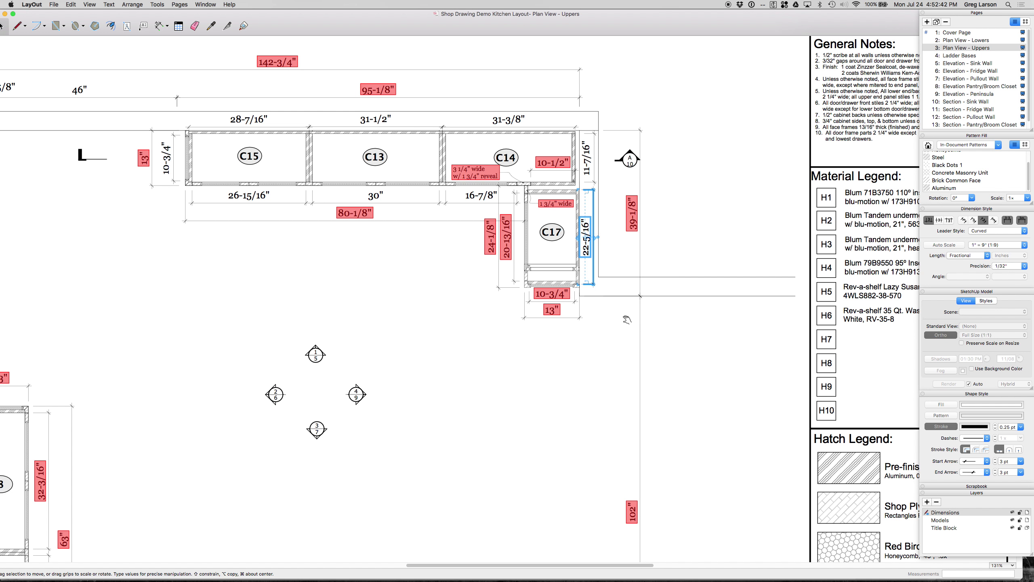
Select everything on the Plan View - Uppers page, reconnect all dimensions and labels to the model, and clear the selection.
scroll(618, 317, "down", 3)
scroll(617, 316, "down", 5)
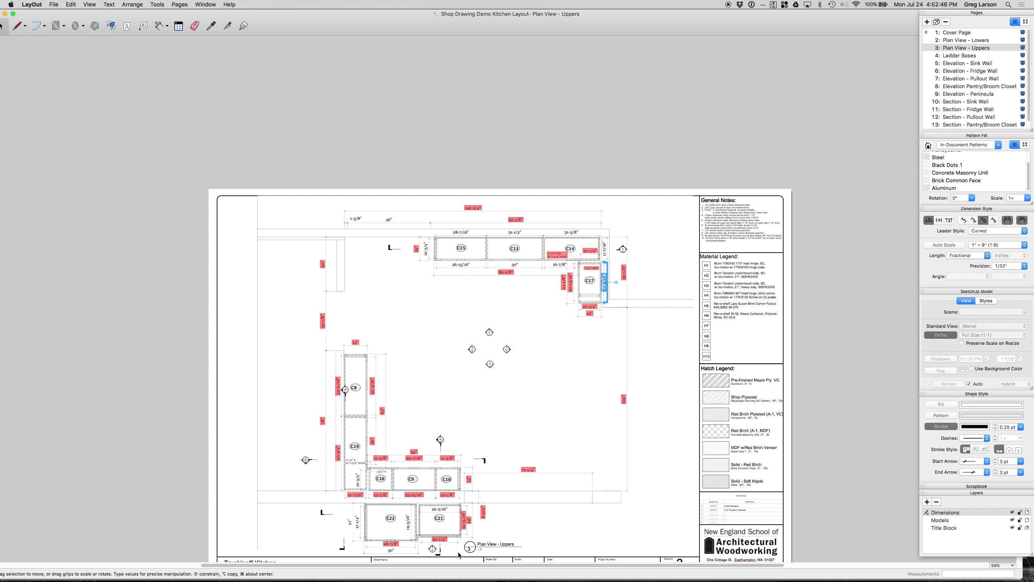
scroll(455, 556, "up", 2)
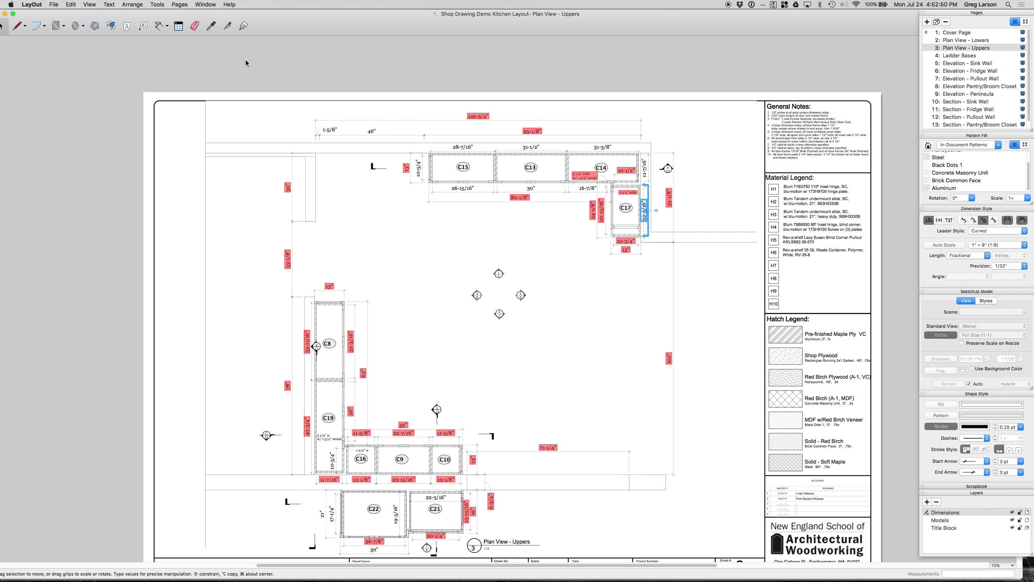
left_click(66, 4)
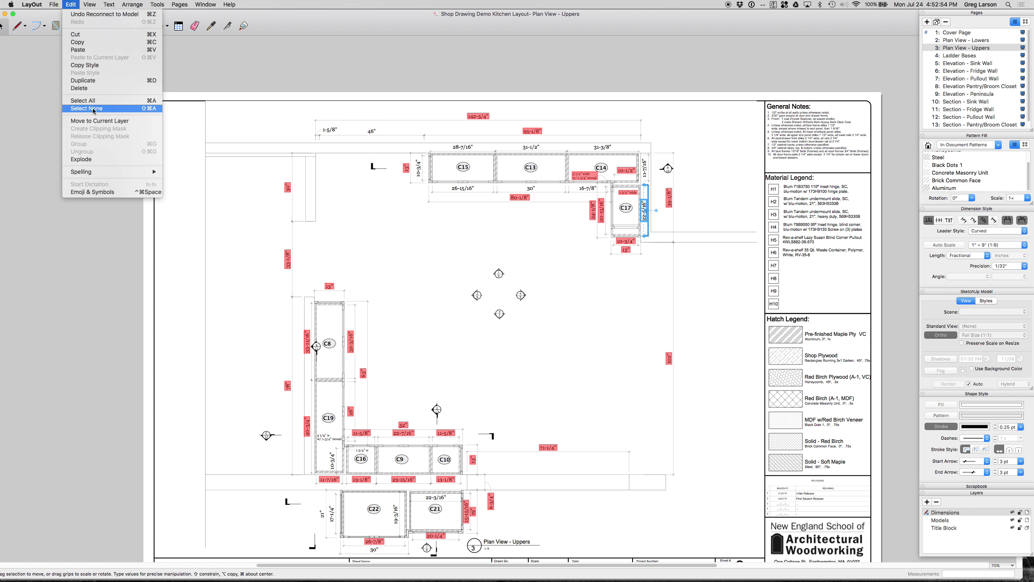
left_click(336, 123)
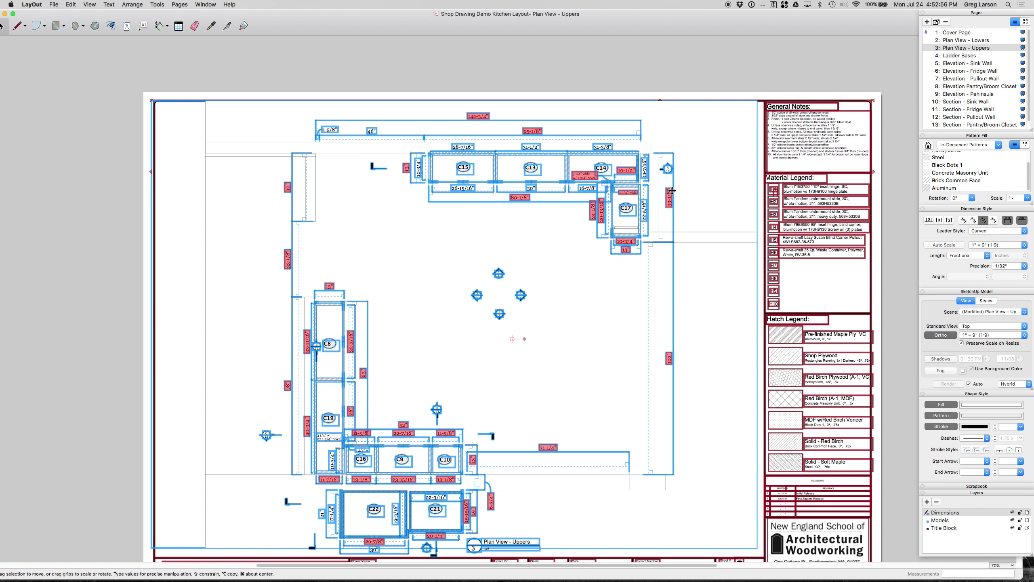
right_click(669, 196)
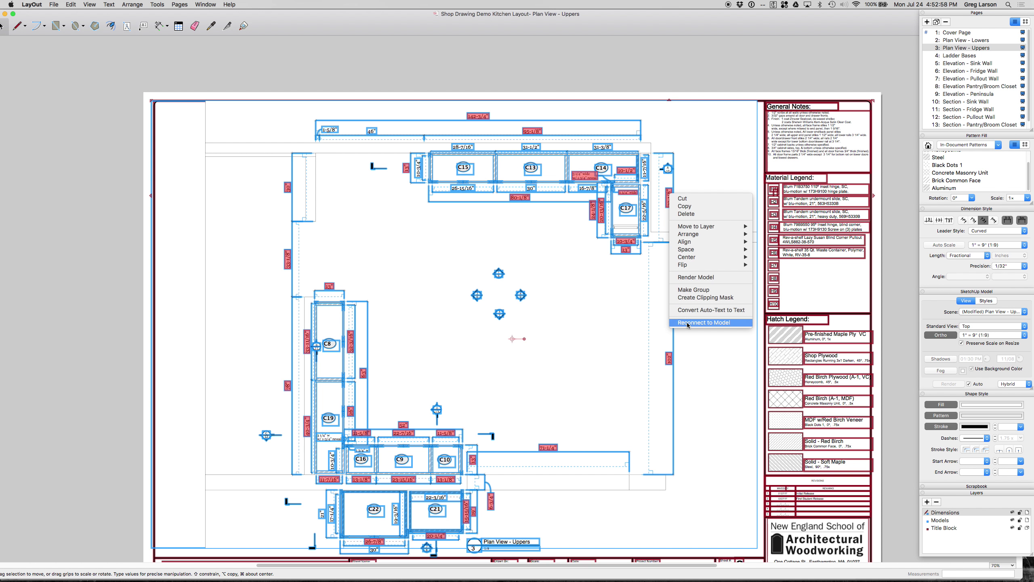
left_click(704, 322)
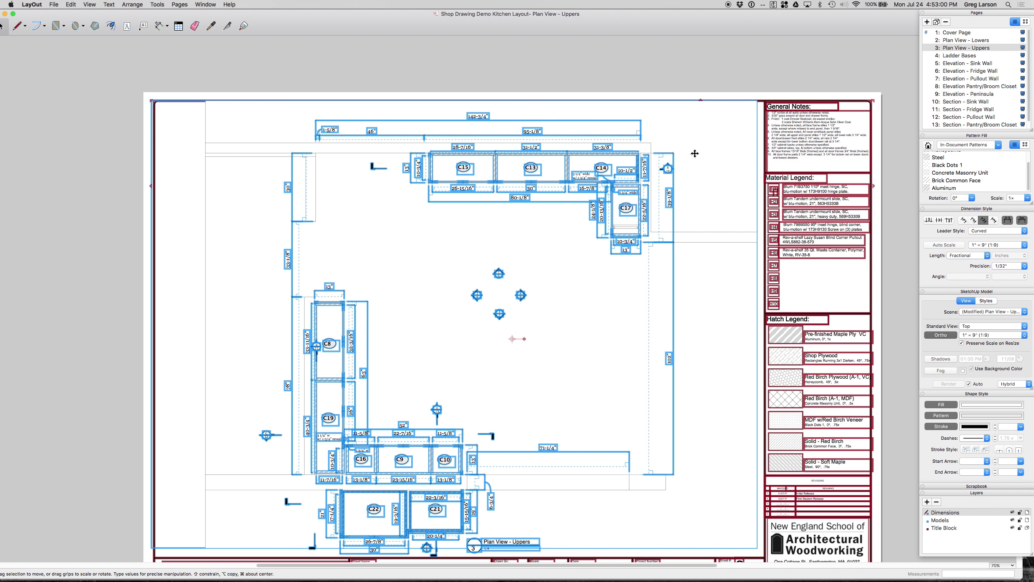
left_click(673, 60)
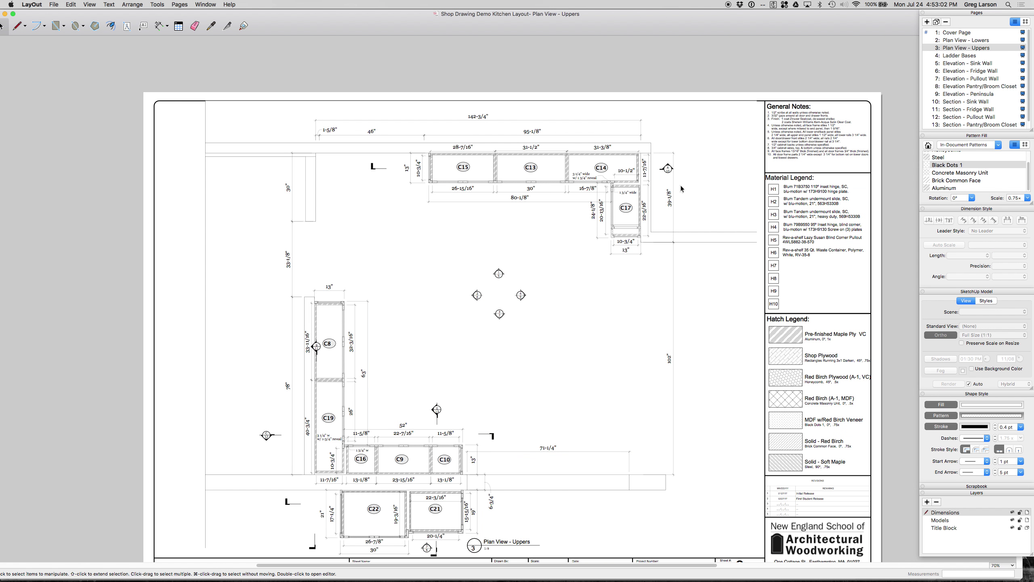
Examine how the hatch patterns of cabinet C17 line up with its updated section linework.
scroll(633, 289, "down", 2)
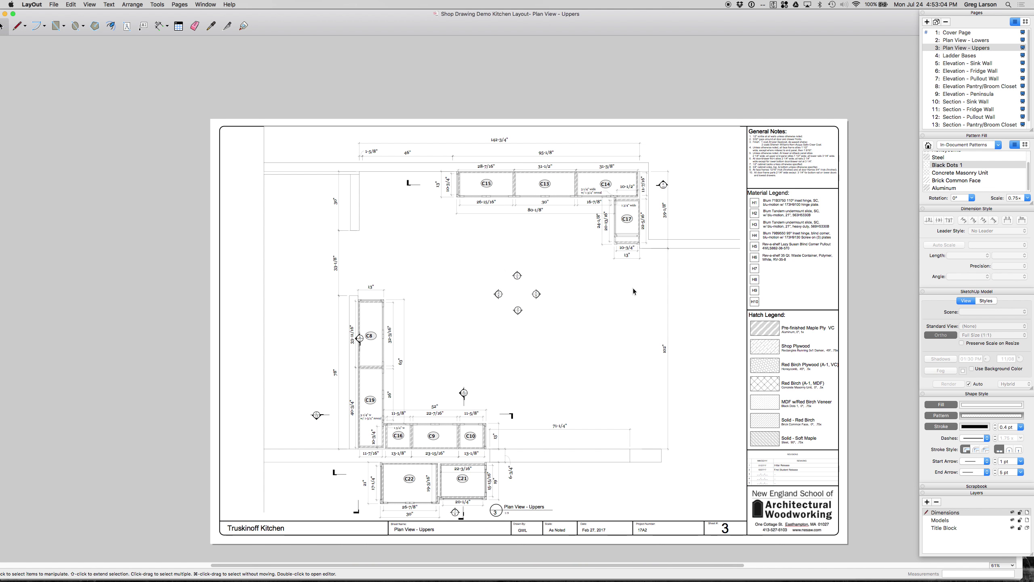
scroll(610, 526, "up", 1)
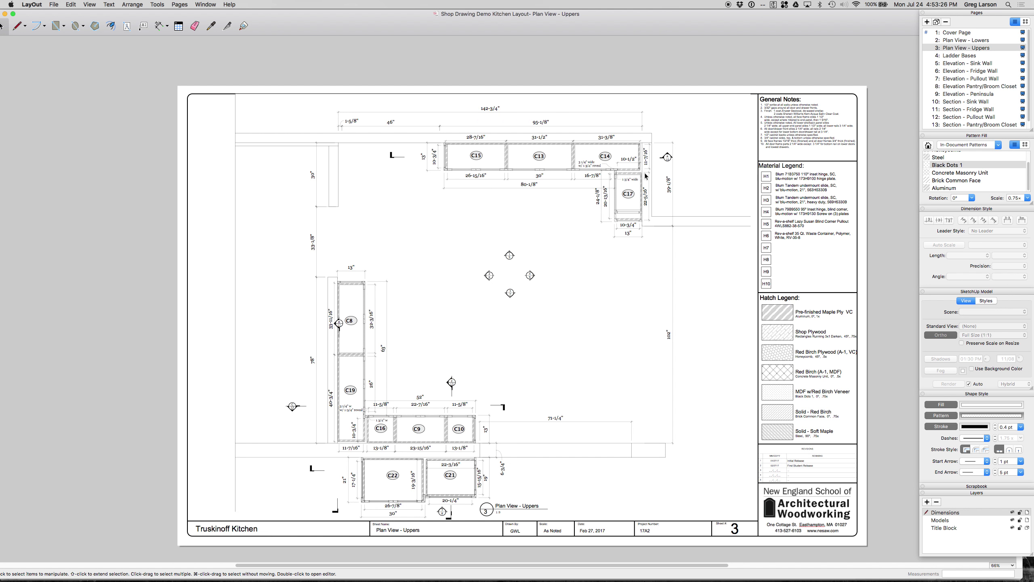
scroll(653, 167, "up", 5)
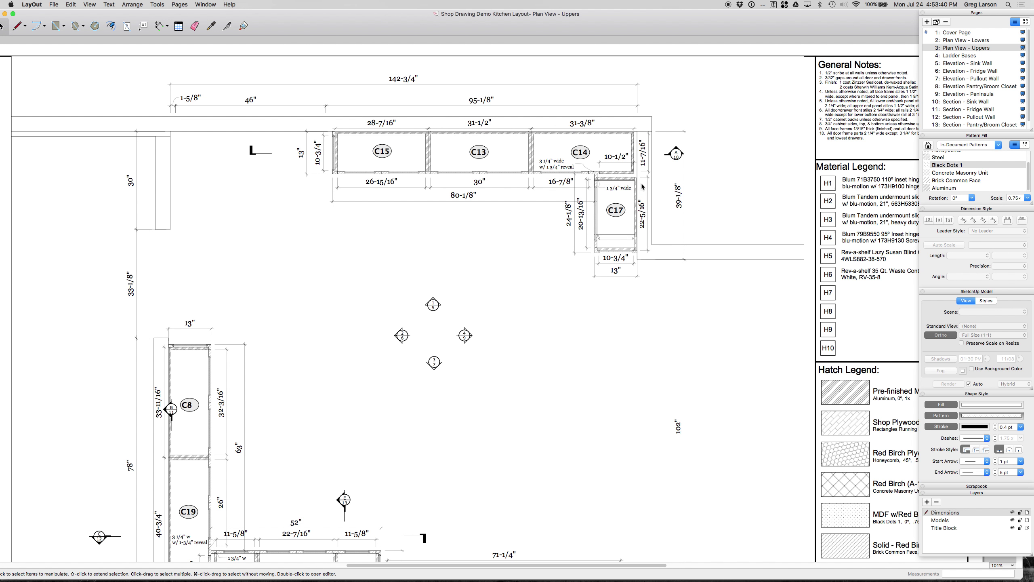
scroll(642, 187, "up", 5)
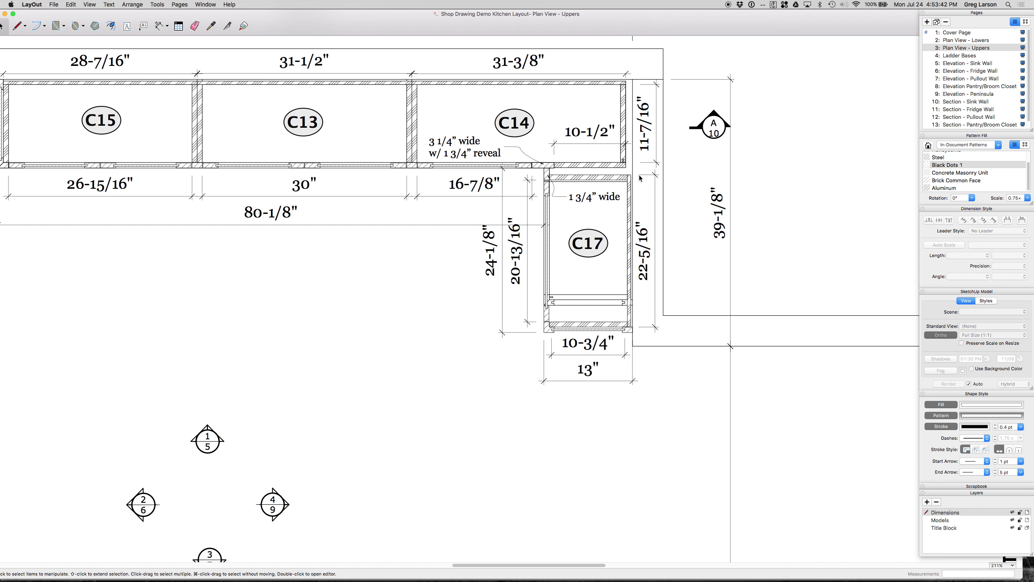
scroll(639, 175, "up", 2)
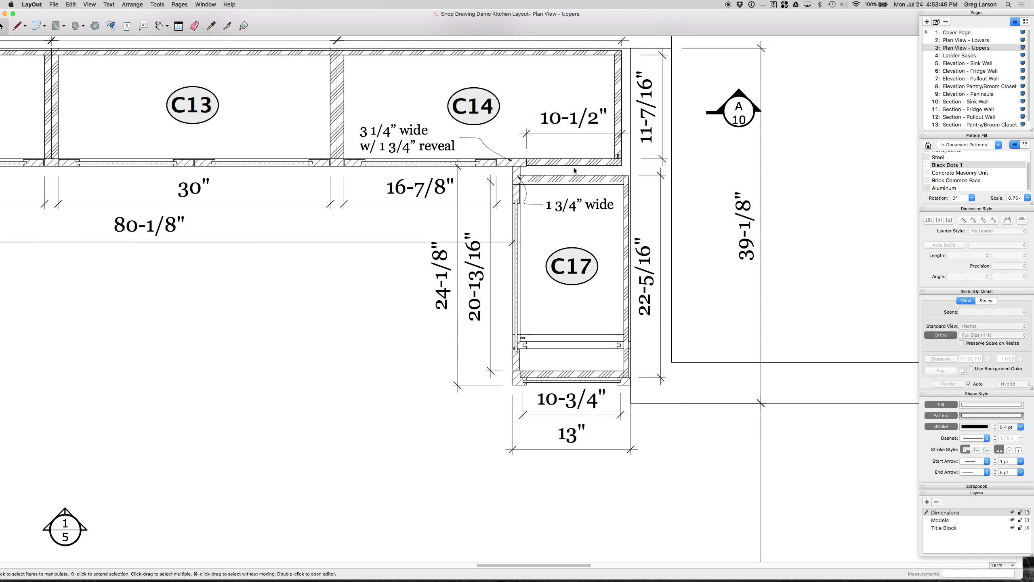
scroll(572, 167, "up", 3)
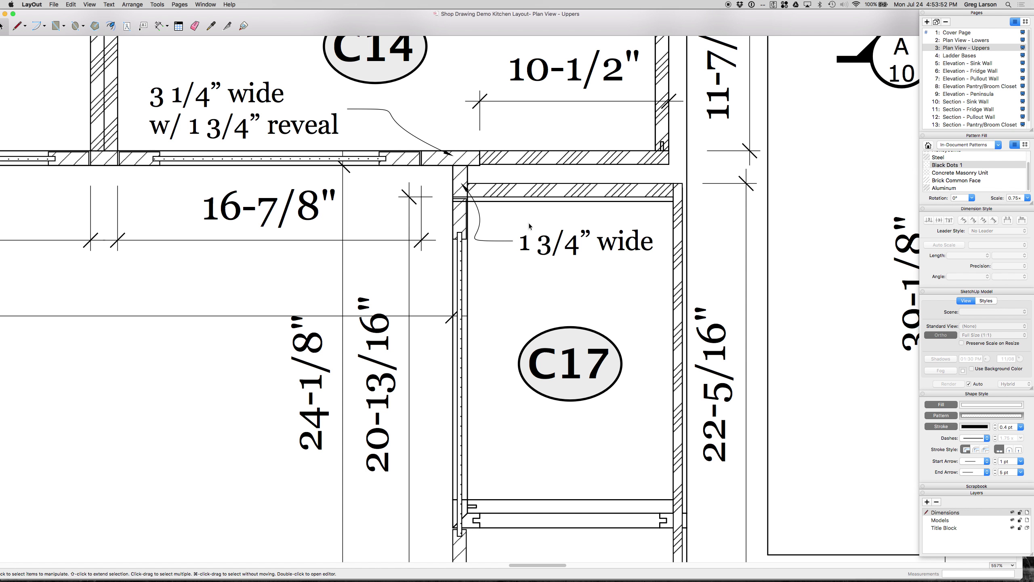
left_click(525, 202)
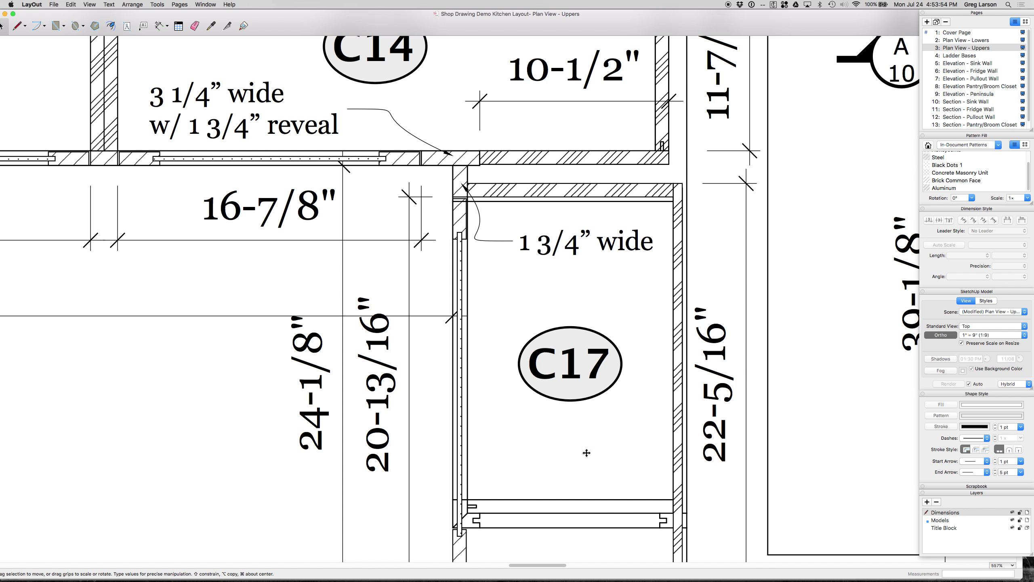
scroll(560, 540, "down", 8)
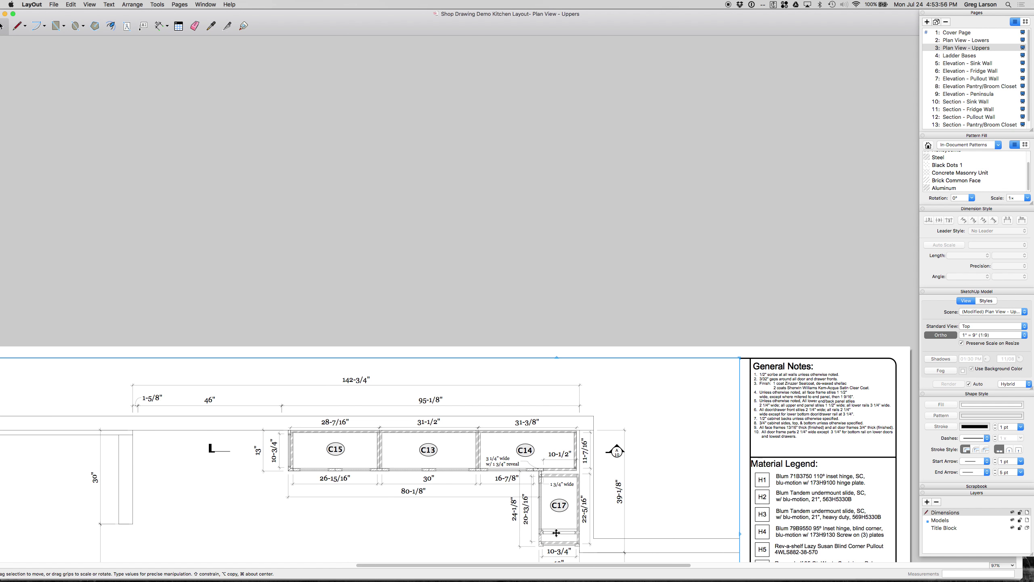
scroll(559, 554, "up", 8)
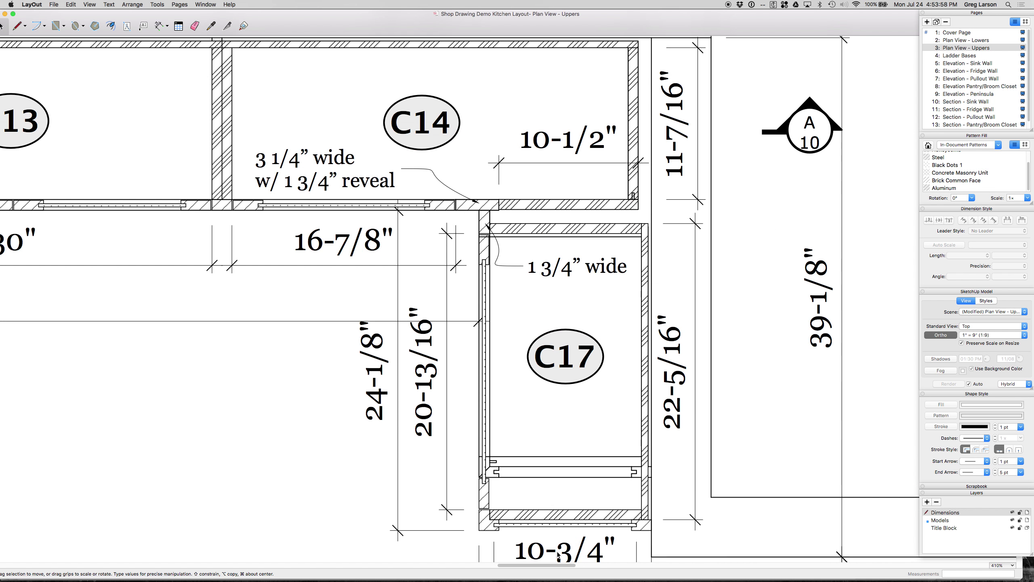
Move C17's end panel hatch and the dotted hatch of its end door panel onto the updated section linework.
left_click(548, 492)
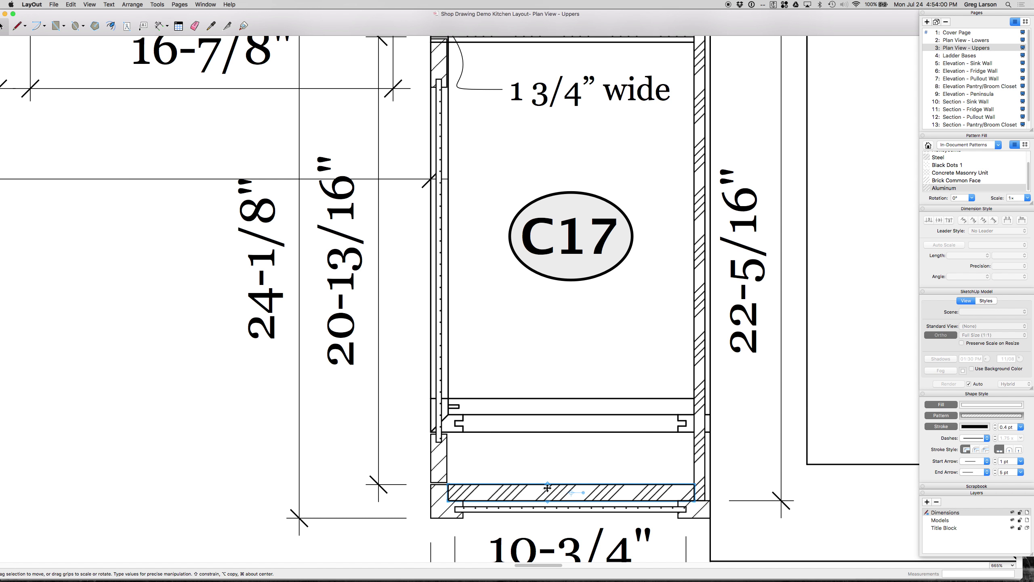
left_click_drag(561, 486, 562, 403)
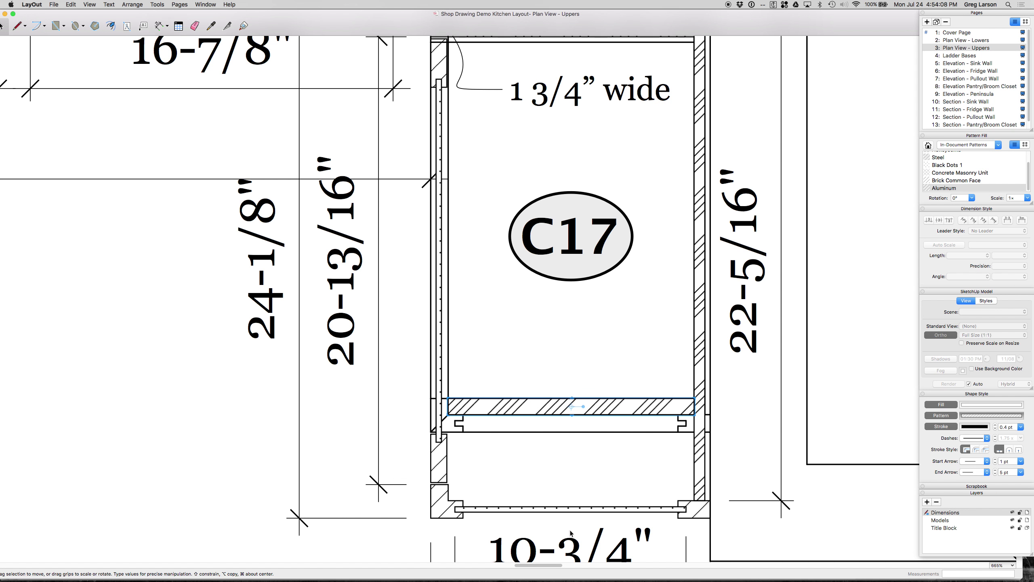
left_click(568, 509)
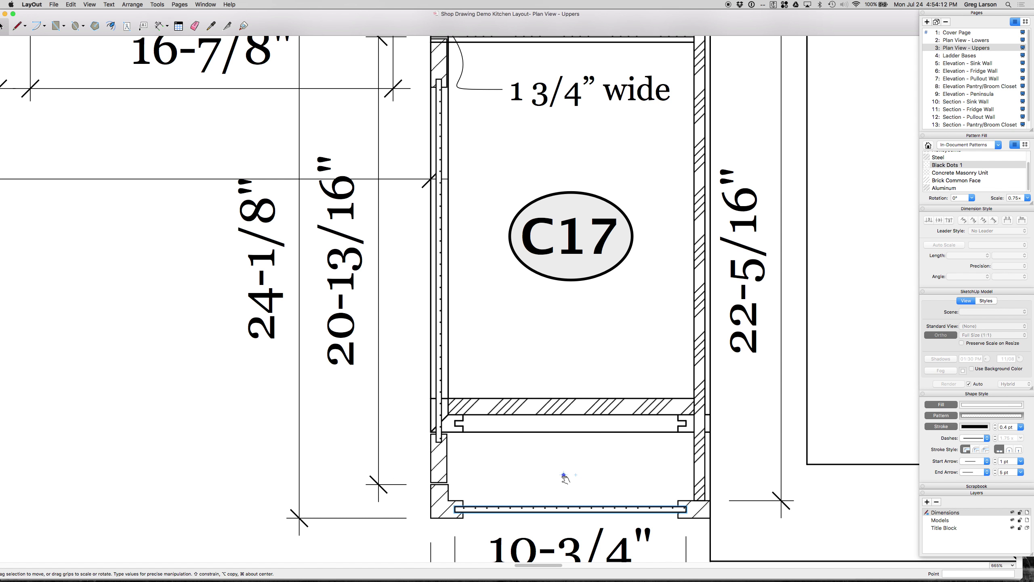
mouse_move(564, 507)
left_mouse_down()
mouse_move(543, 509)
mouse_move(542, 423)
left_mouse_up()
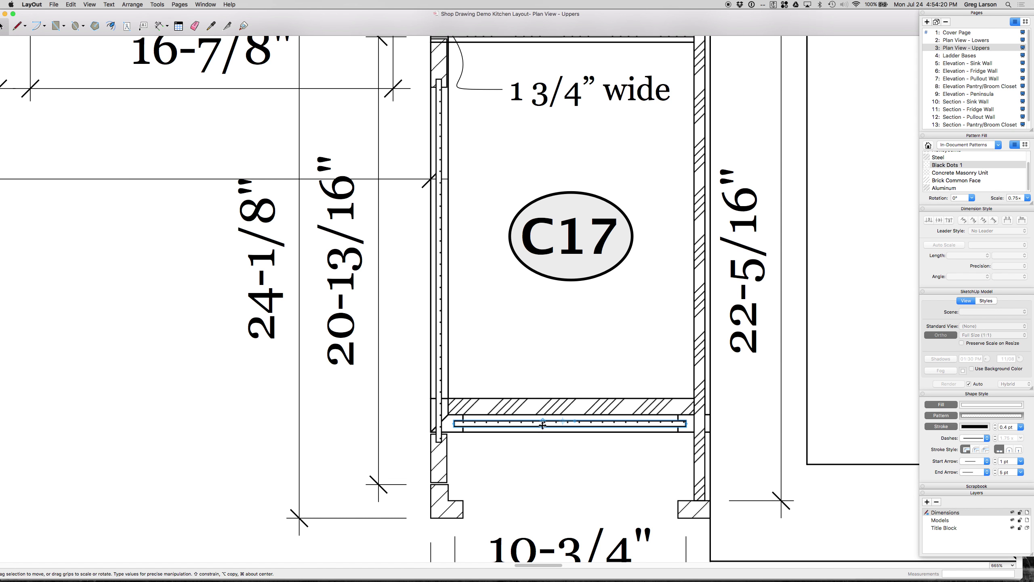
Shorten the long dotted hatch along C17's front so it ends within the updated frame linework.
left_click(440, 311)
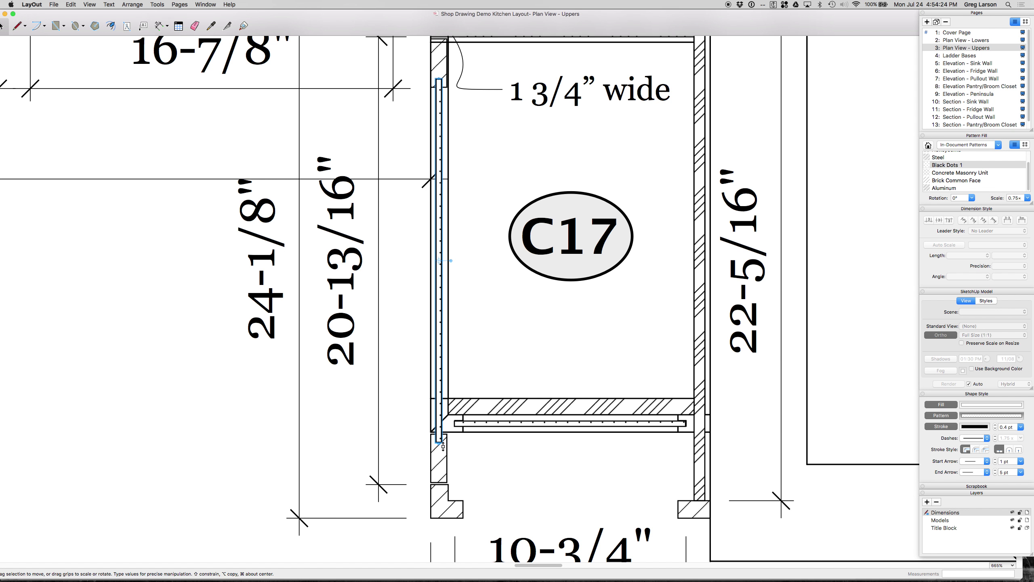
left_click_drag(440, 444, 440, 407)
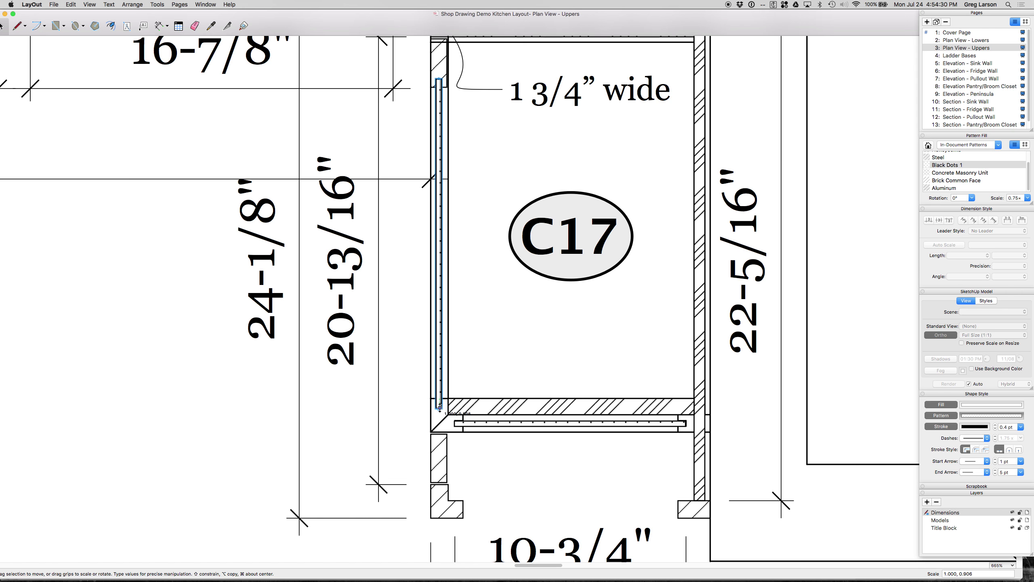
left_click_drag(440, 407, 440, 407)
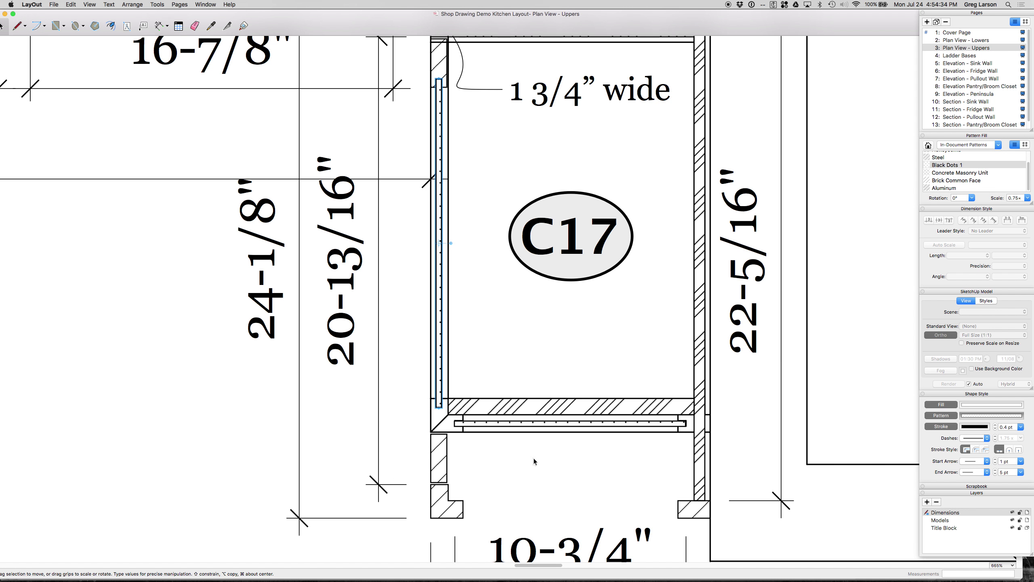
Shorten the hatch along C17's back panel to meet the updated end frame and move the back stile hatch onto the frame's corner.
left_click(699, 475)
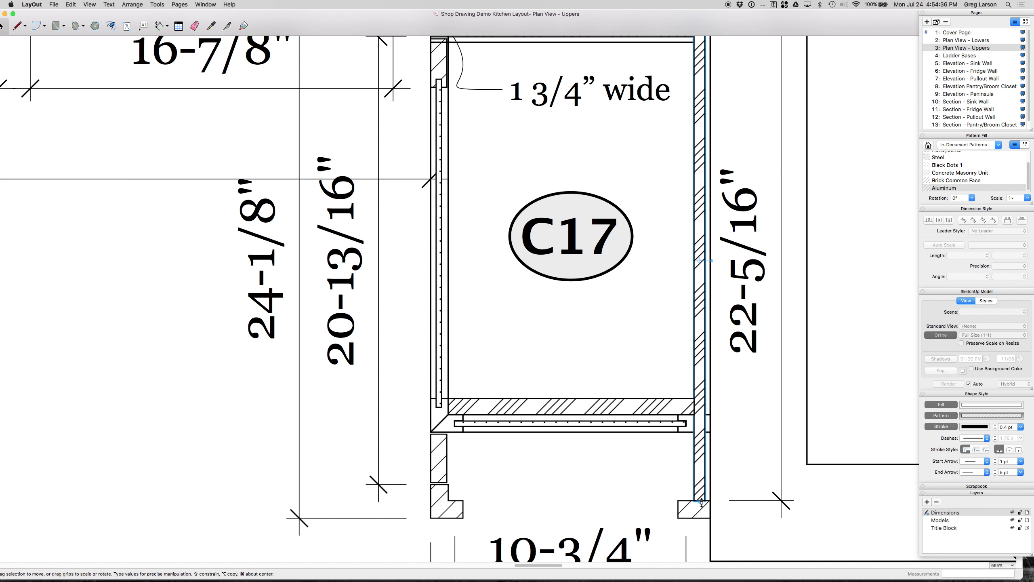
mouse_move(700, 501)
left_mouse_down()
mouse_move(696, 392)
mouse_move(696, 414)
left_mouse_up()
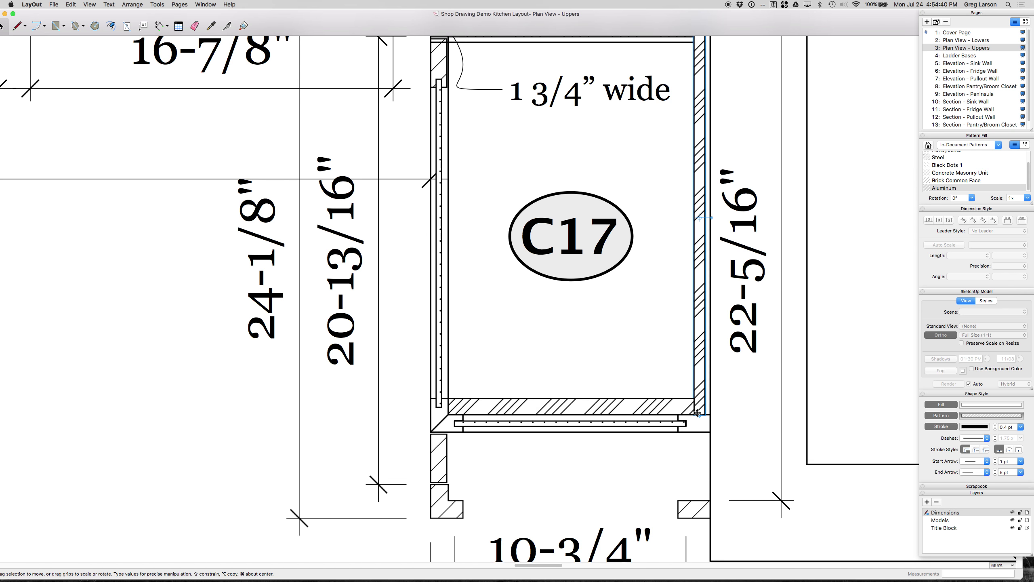
left_click(696, 515)
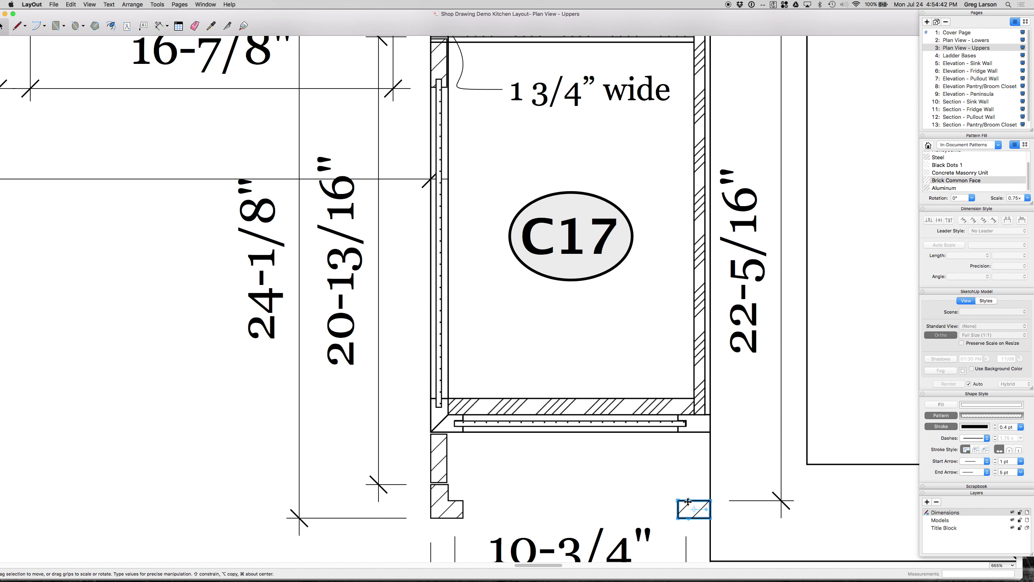
left_click_drag(685, 503, 686, 420)
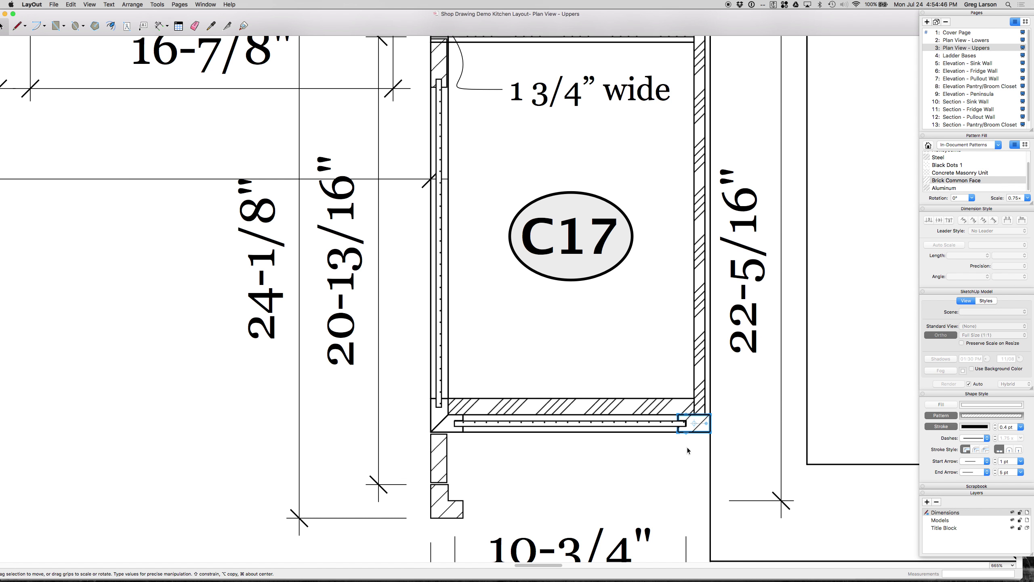
left_click(687, 450)
Reposition the dotted hatch of C17's end door panel so both ends sit in the frame grooves, in front of the stile hatch.
left_click(685, 425)
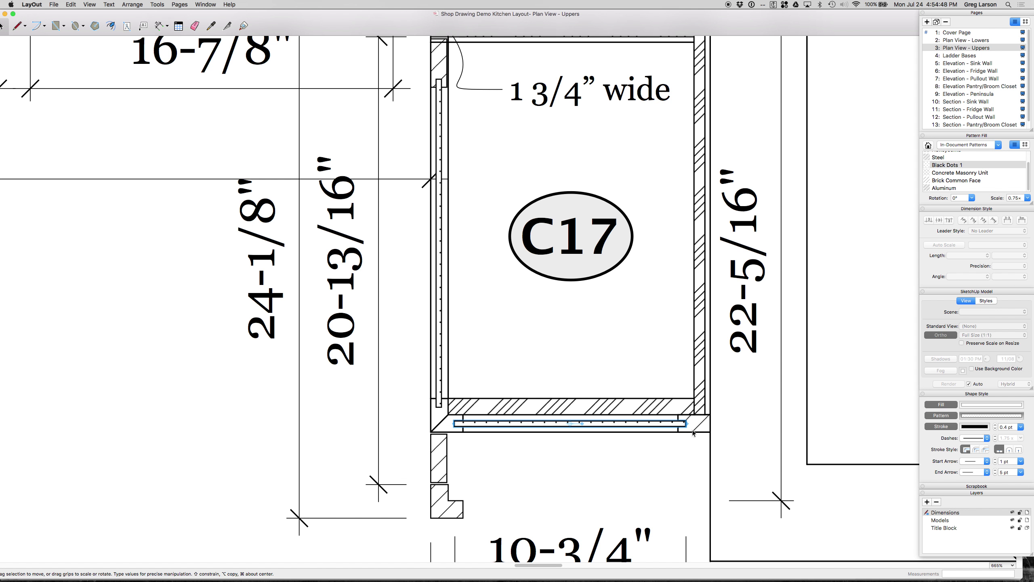
scroll(684, 424, "up", 5)
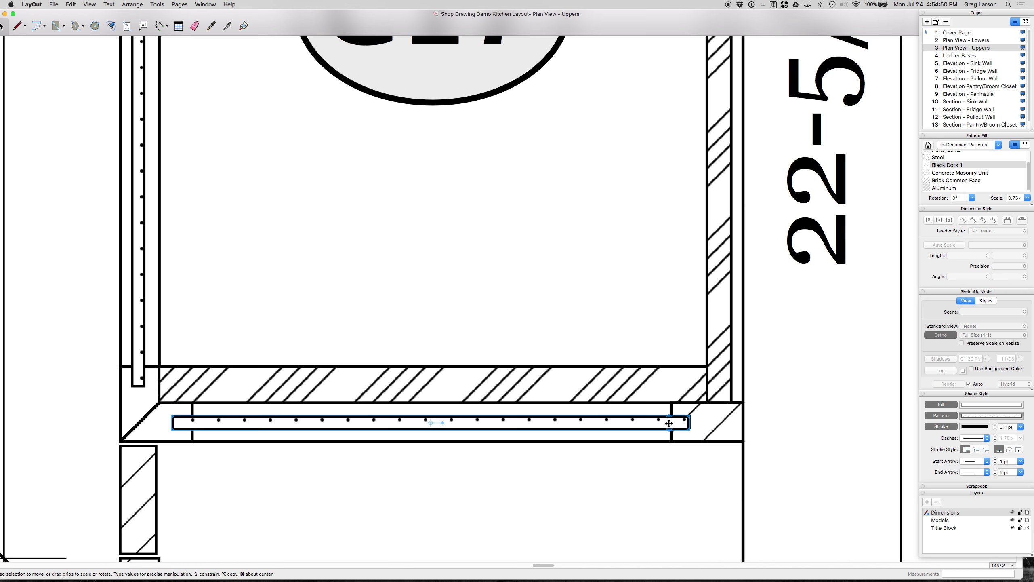
left_click_drag(671, 423, 661, 416)
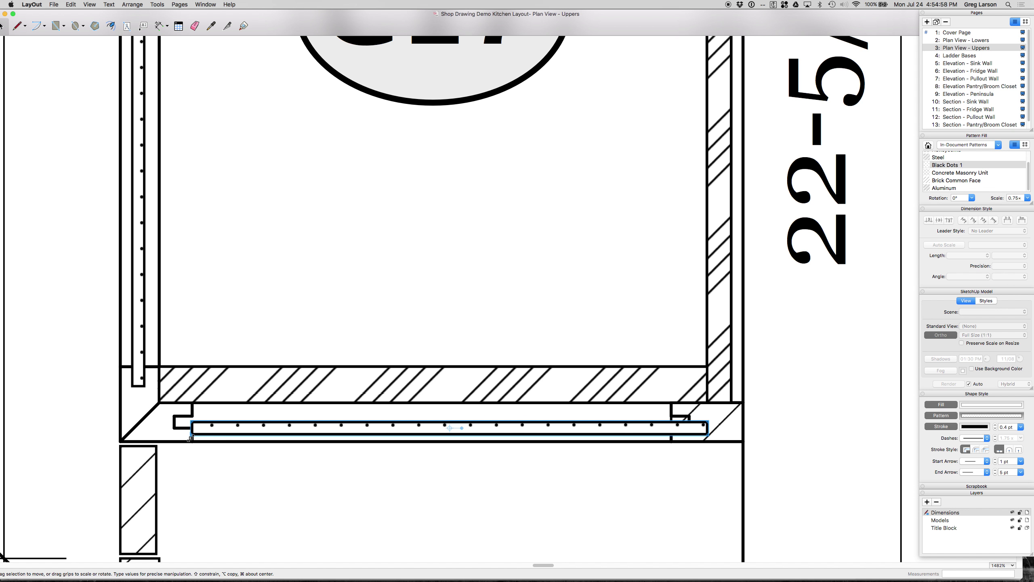
left_click_drag(201, 429, 183, 422)
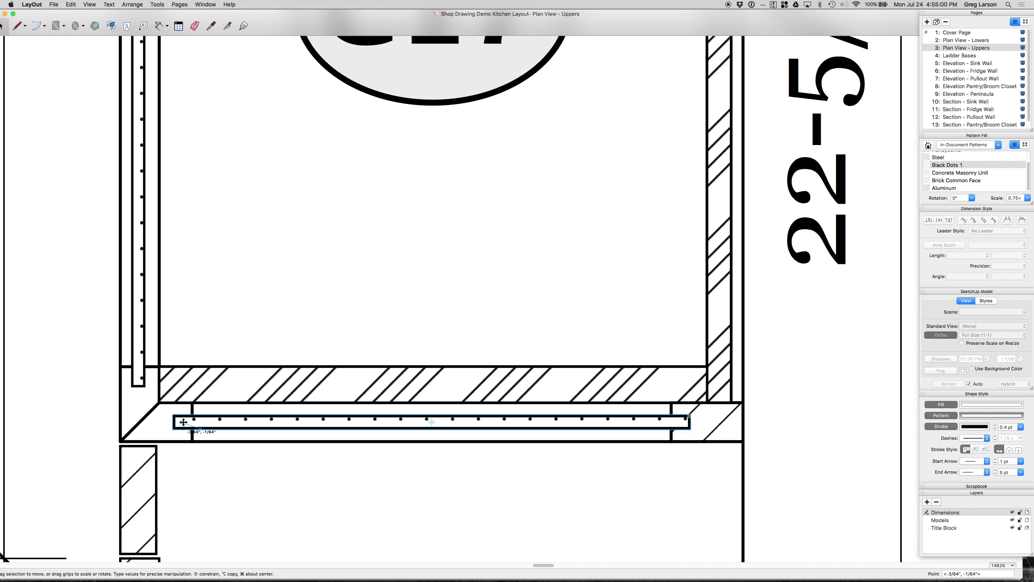
Move the rectangular front stile hatch up onto C17's front frame, directly above the mitered corner.
left_click(139, 468)
left_click_drag(143, 487, 143, 374)
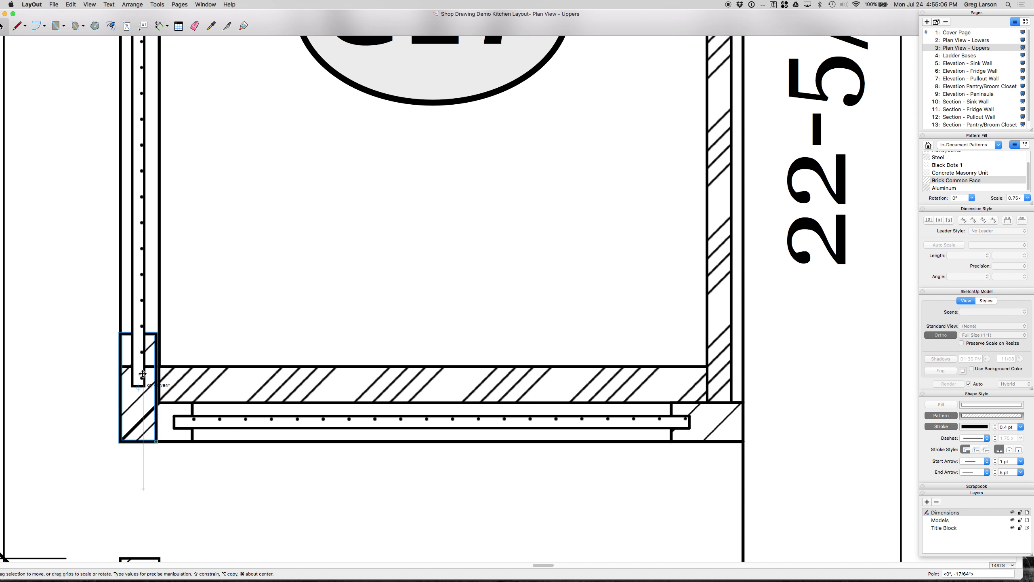
left_click_drag(142, 375, 140, 299)
Shorten the dotted hatch along C17's front to end in the stile's groove and align the stile hatch with the outer frame edge.
scroll(120, 393, "up", 3)
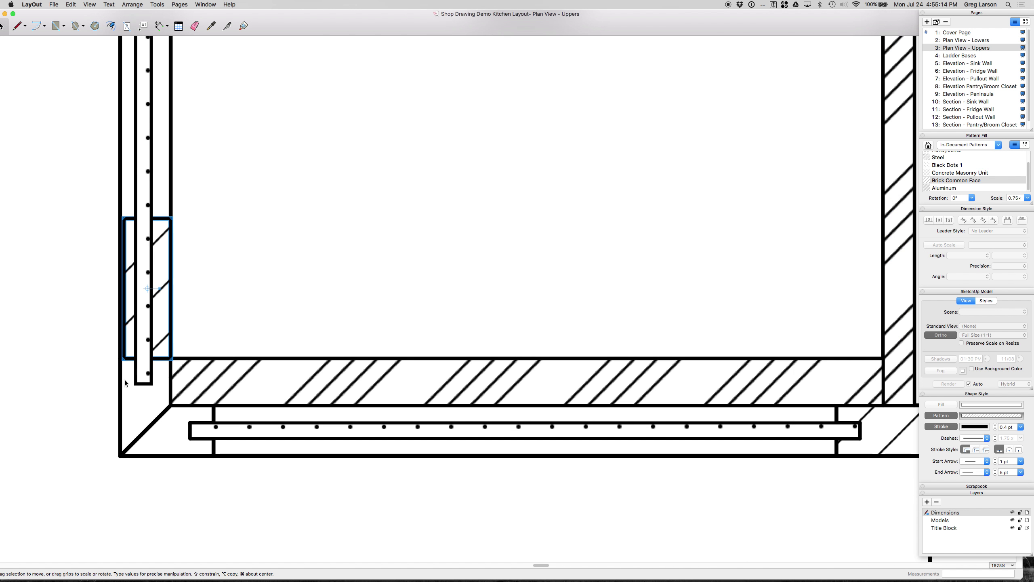
left_click(139, 335)
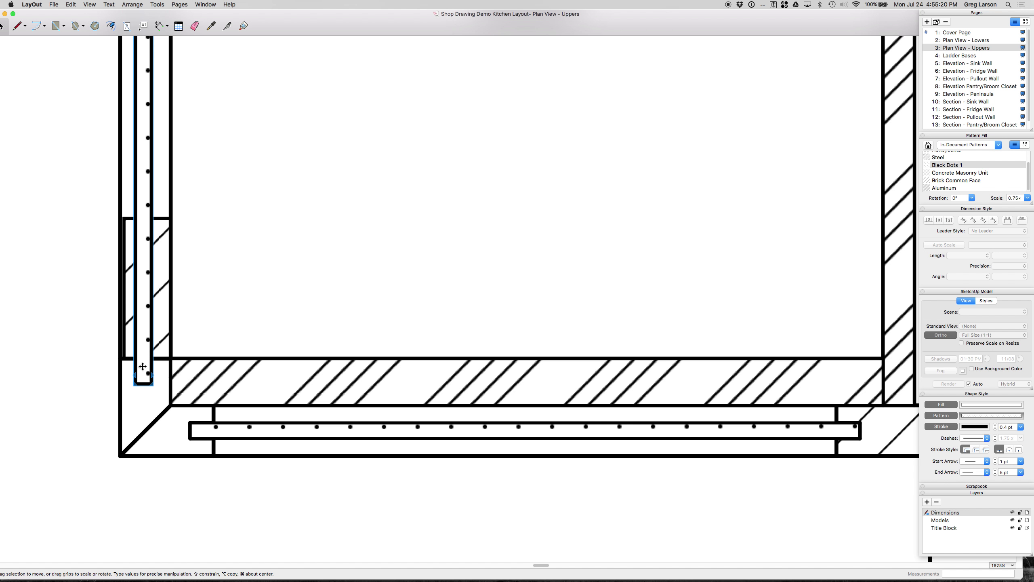
scroll(140, 379, "up", 4)
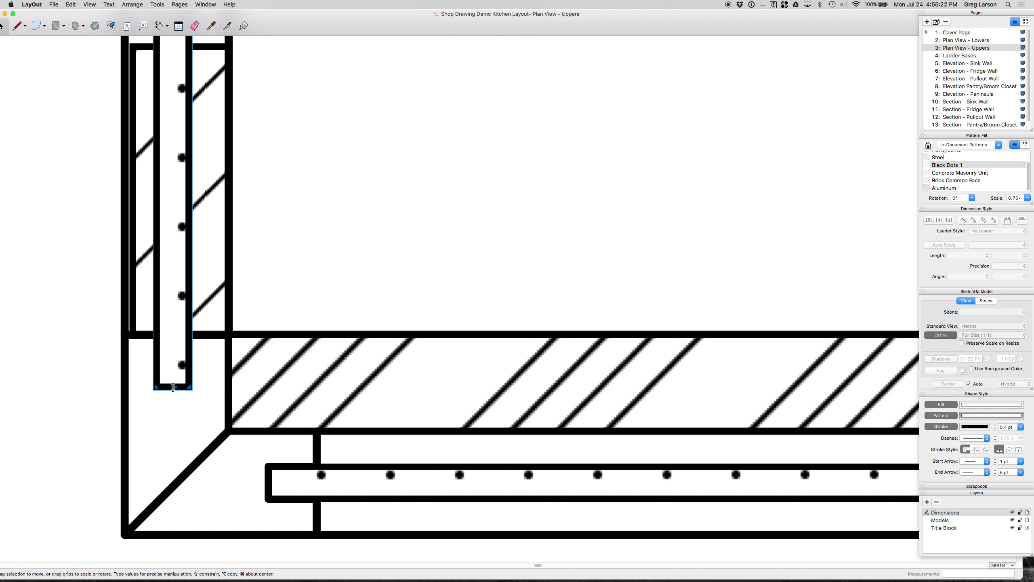
left_click_drag(171, 387, 178, 76)
left_click(162, 325)
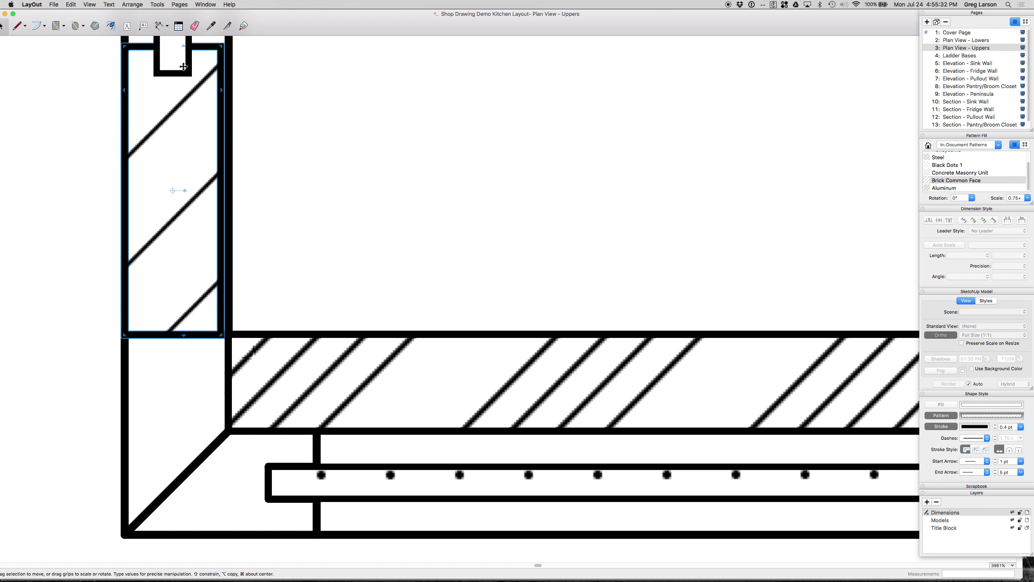
left_click(173, 58)
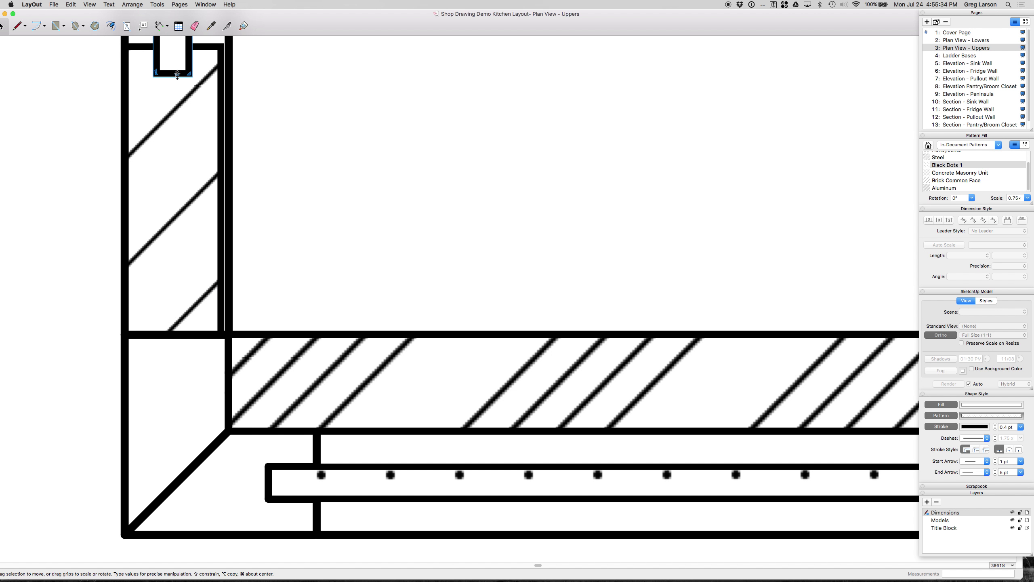
mouse_move(170, 75)
left_mouse_down()
mouse_move(173, 98)
mouse_move(173, 65)
left_mouse_up()
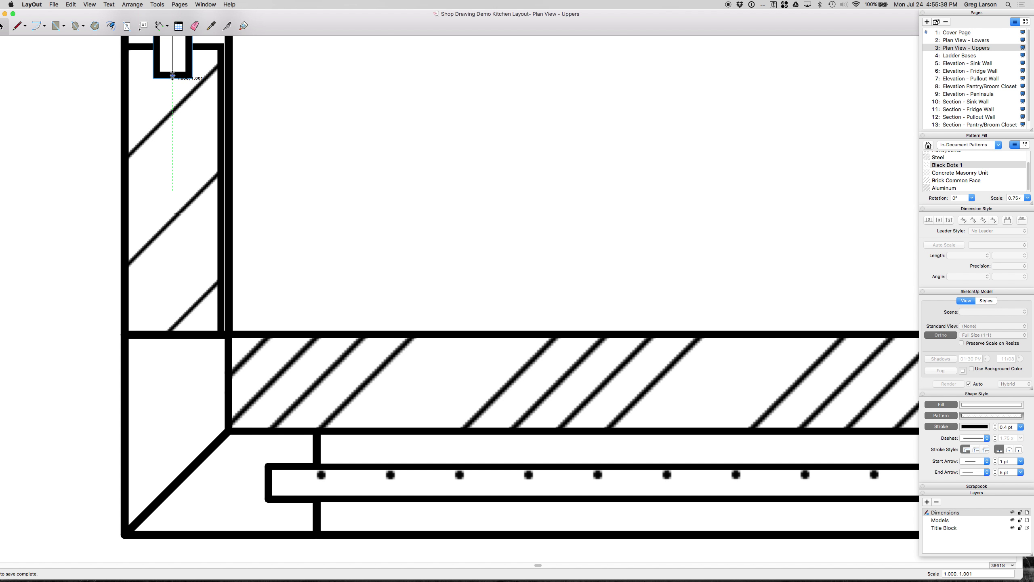
left_click_drag(172, 74, 174, 76)
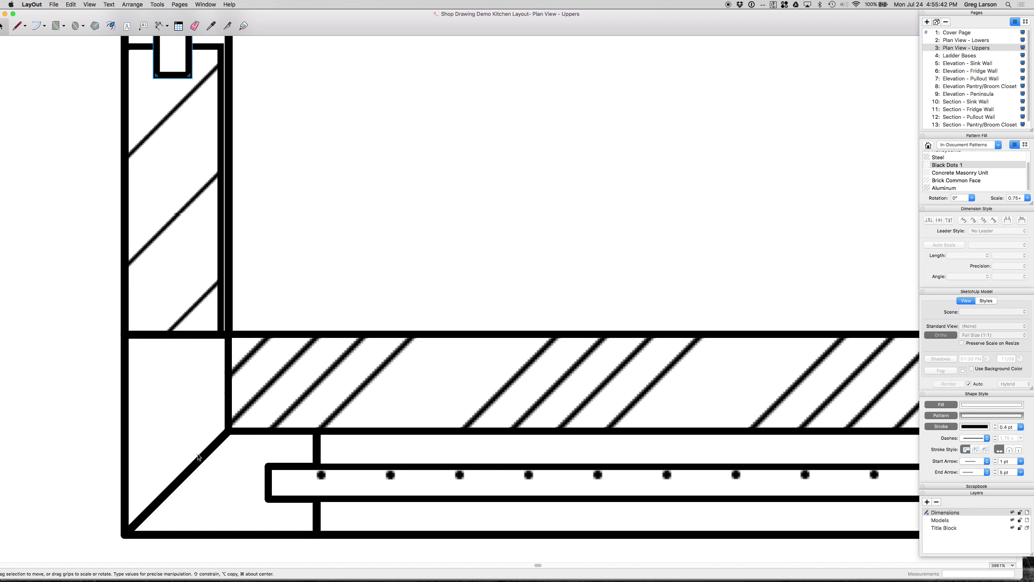
Move the L-shaped hatch onto C17's mitered front corner and align it with the updated linework.
scroll(190, 434, "down", 10)
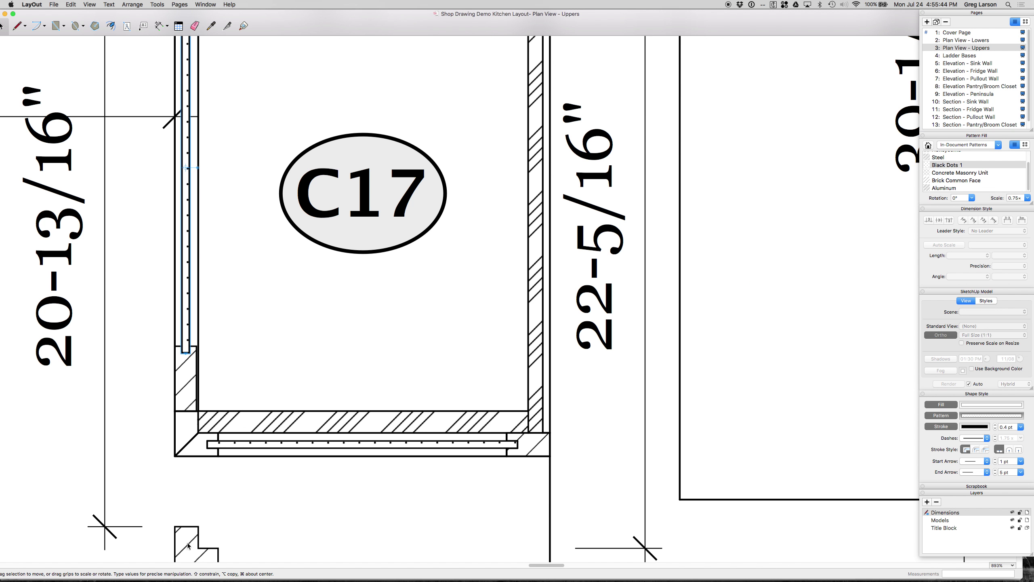
left_click(189, 546)
left_click_drag(185, 542, 183, 429)
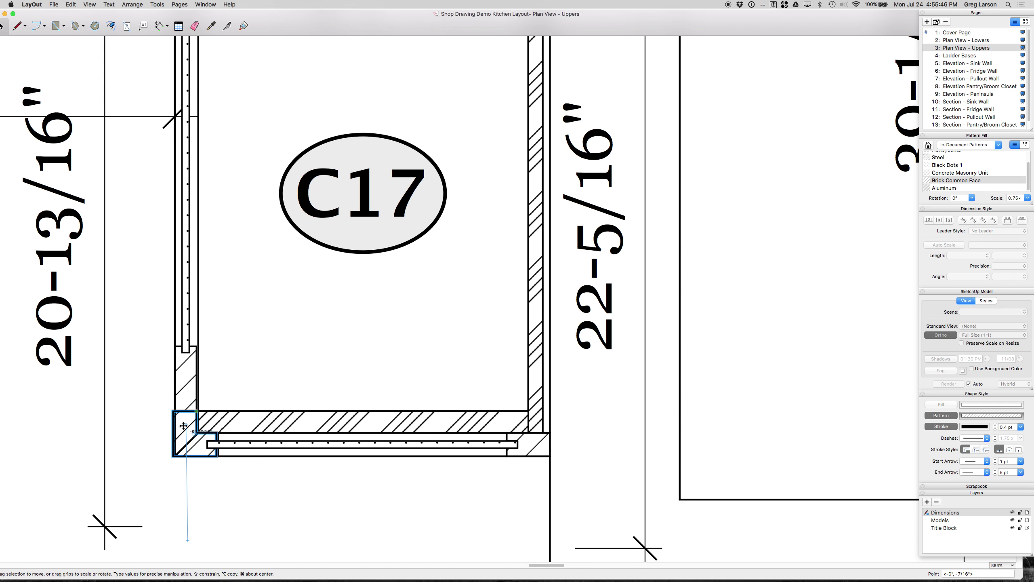
left_click_drag(184, 425, 188, 425)
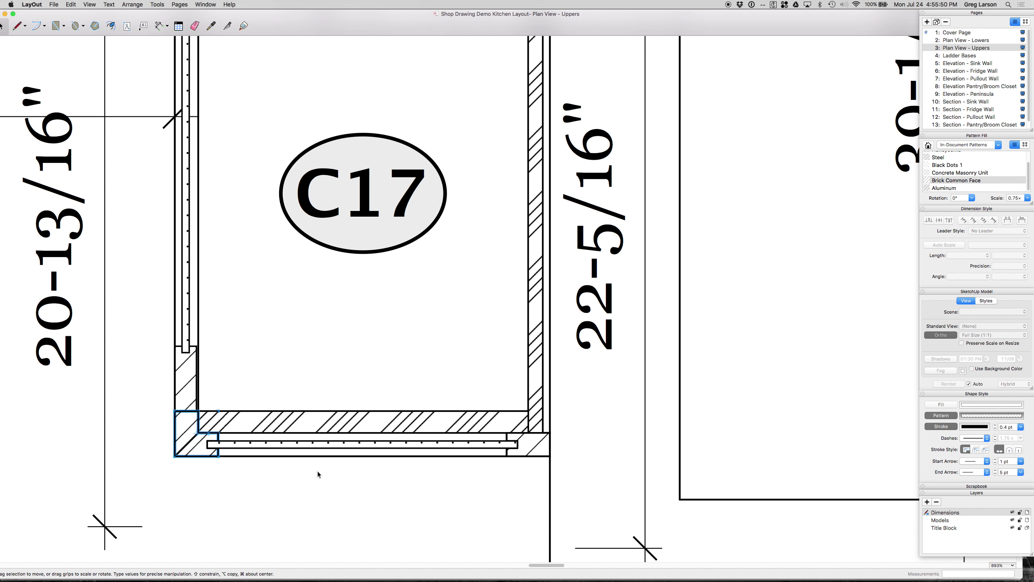
Move the 10-3/4" and 13" width dimensions closer to C17's shortened end.
scroll(317, 470, "down", 3)
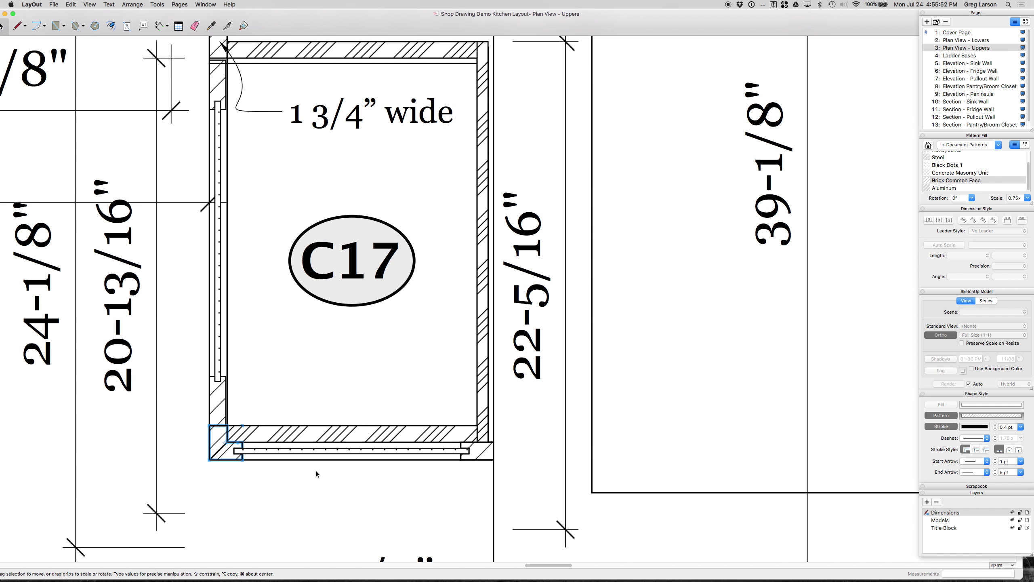
scroll(223, 53, "up", 1)
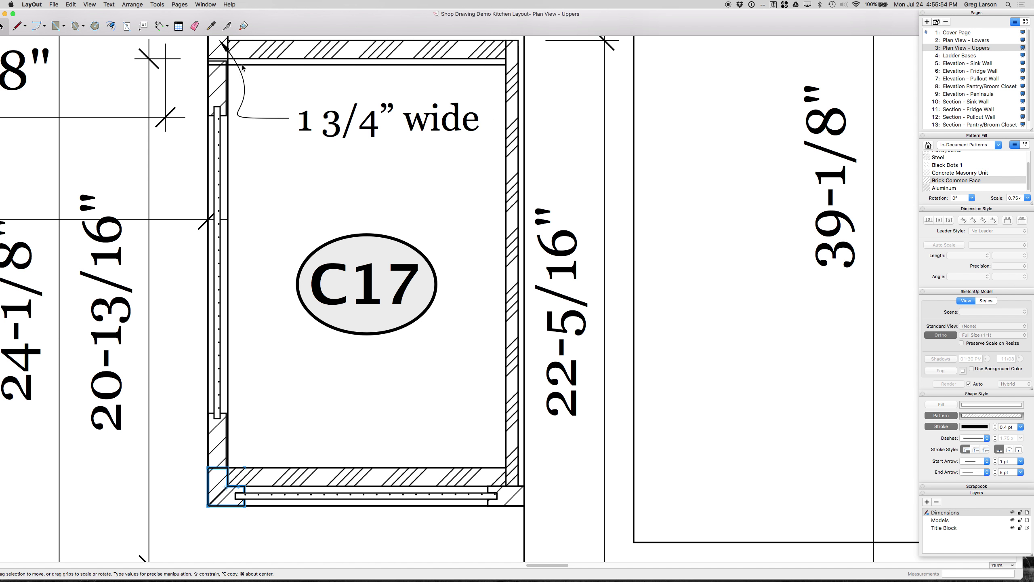
scroll(242, 99, "up", 1)
scroll(242, 99, "down", 1)
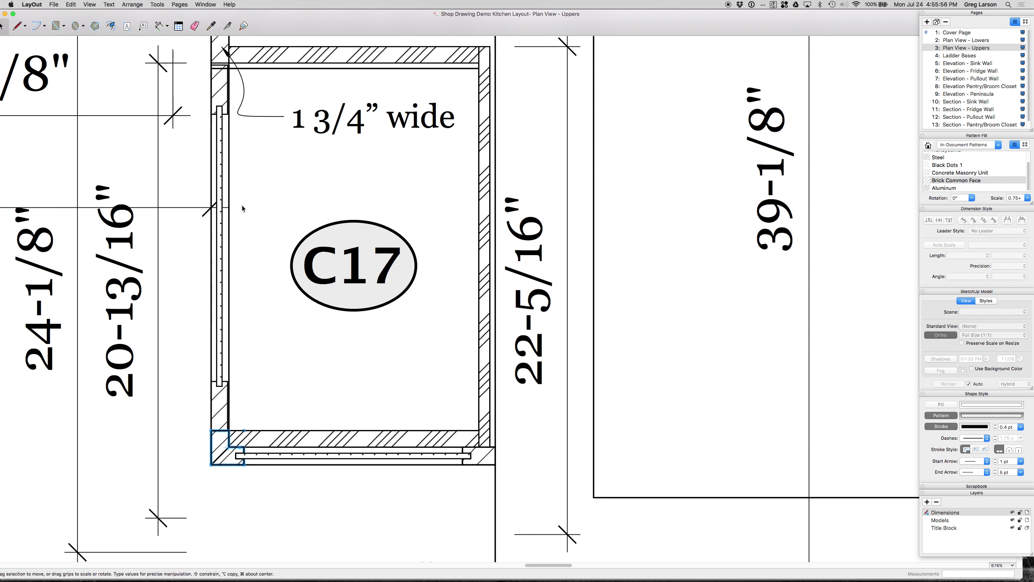
scroll(242, 205, "down", 2)
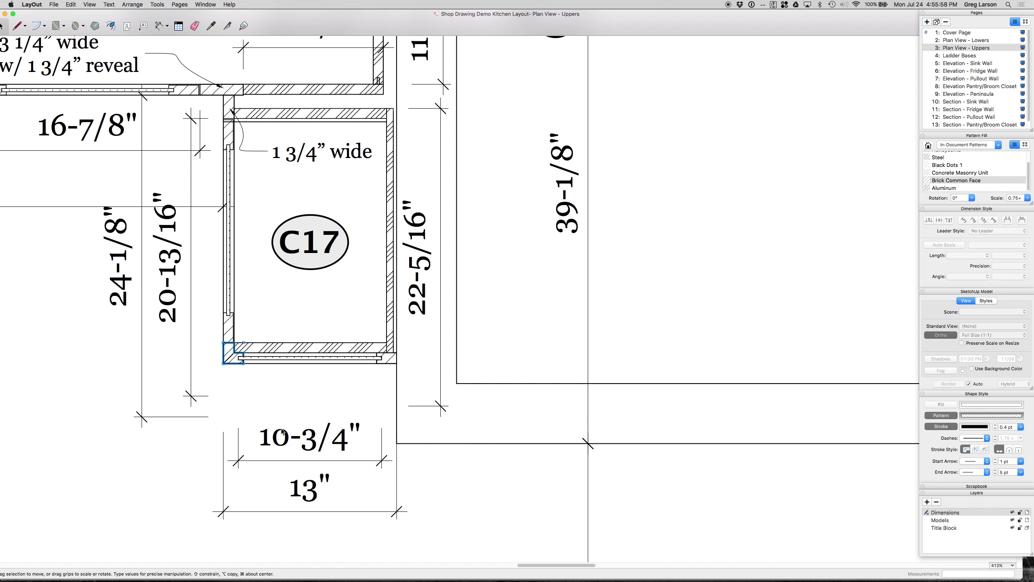
left_click(296, 459)
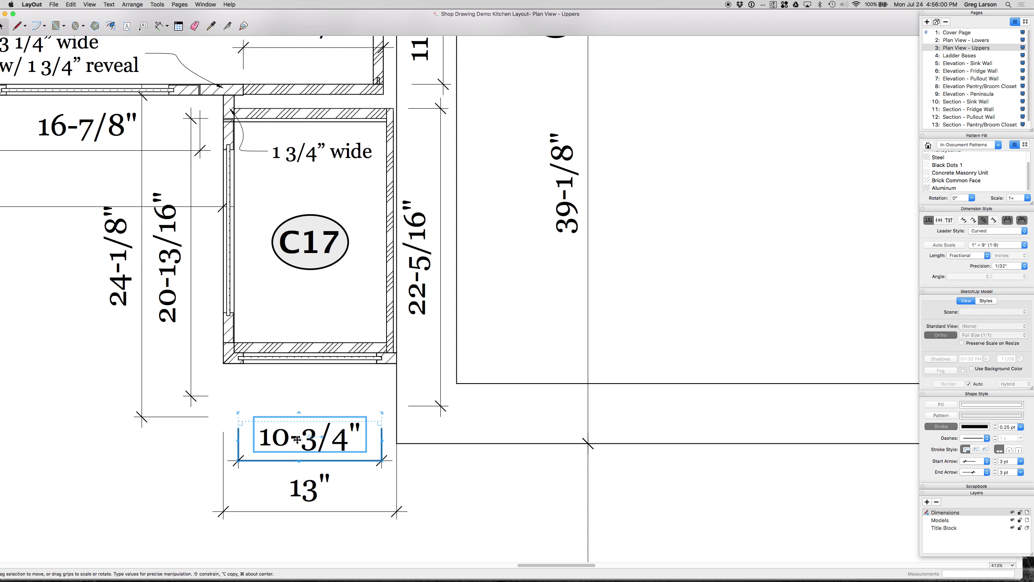
left_click_drag(295, 440, 293, 397)
left_click(305, 511)
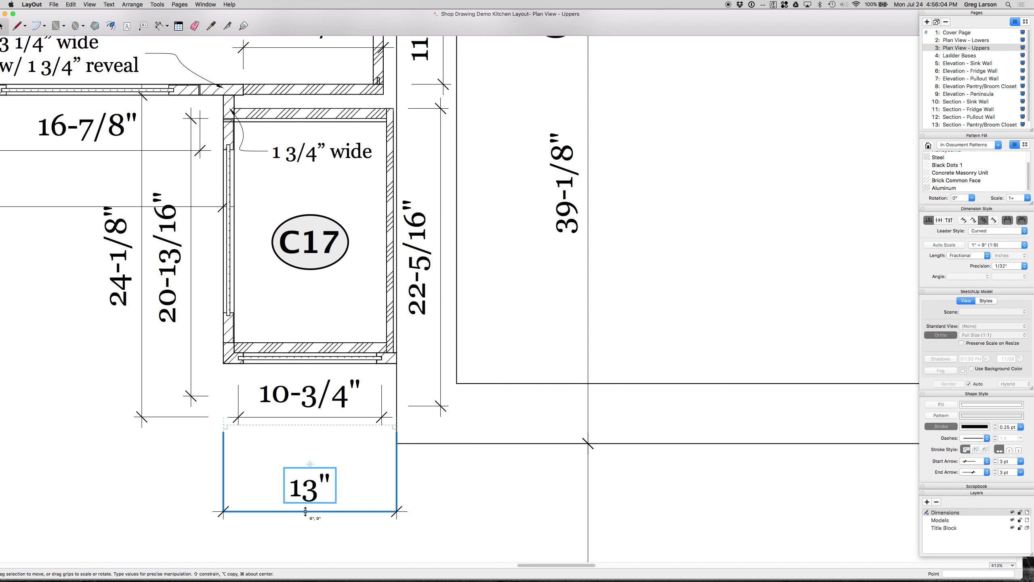
left_click_drag(305, 512, 305, 447)
Snap the lower ends of the inner and overall length dimensions along C17's front to the shortened cabinet's inside and outside edges.
left_click(191, 364)
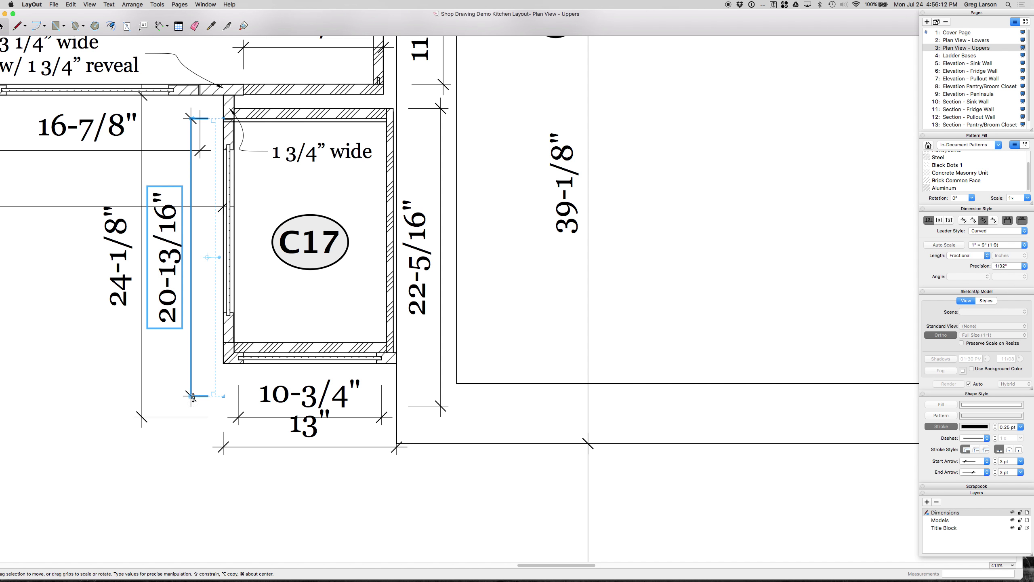
left_click_drag(193, 396, 216, 344)
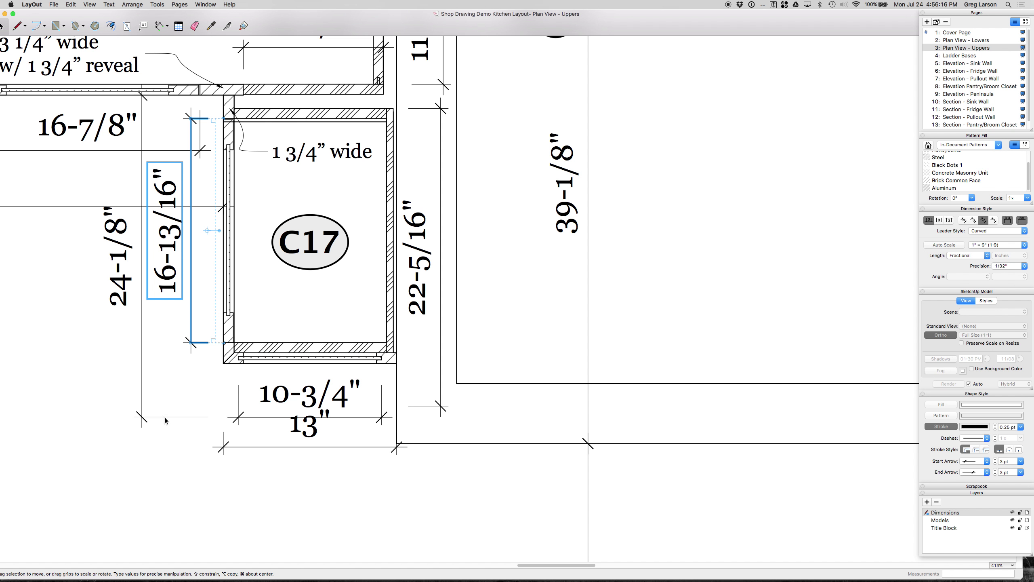
left_click(193, 416)
left_click_drag(192, 416, 213, 362)
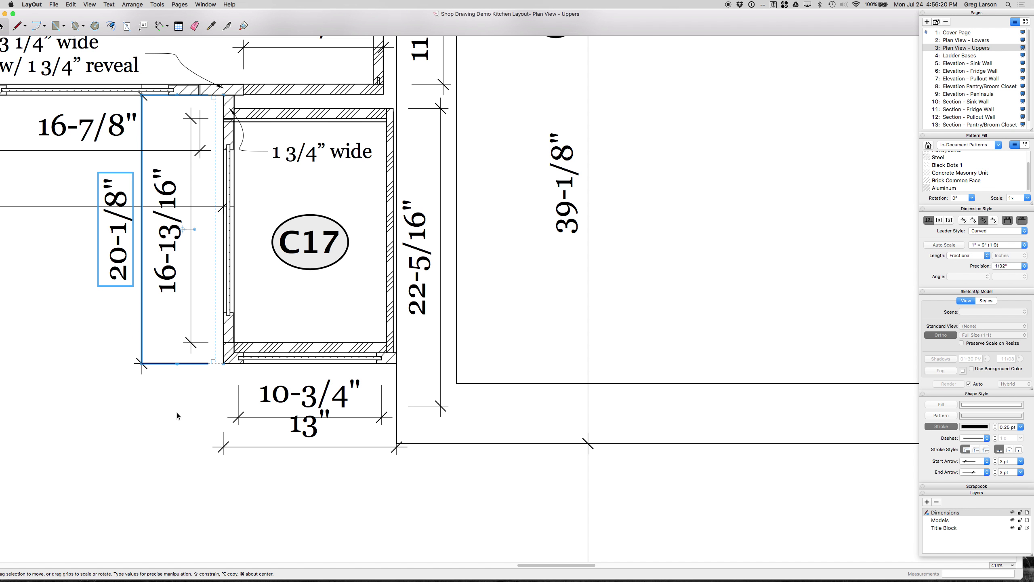
Shift the 13" overall width dimension slightly farther from C17 to clear the 10-3/4" dimension.
scroll(177, 414, "down", 5)
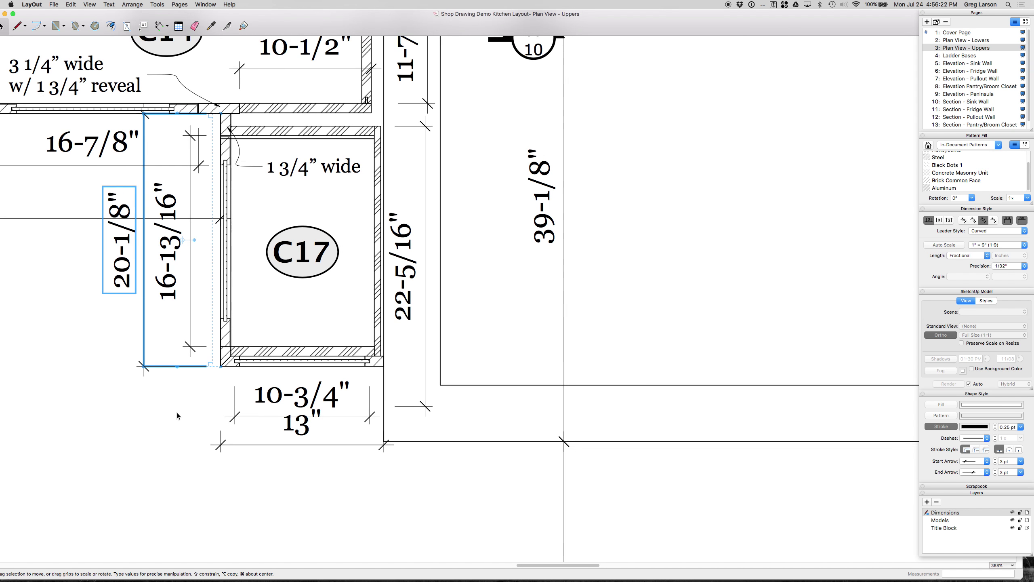
scroll(177, 414, "down", 10)
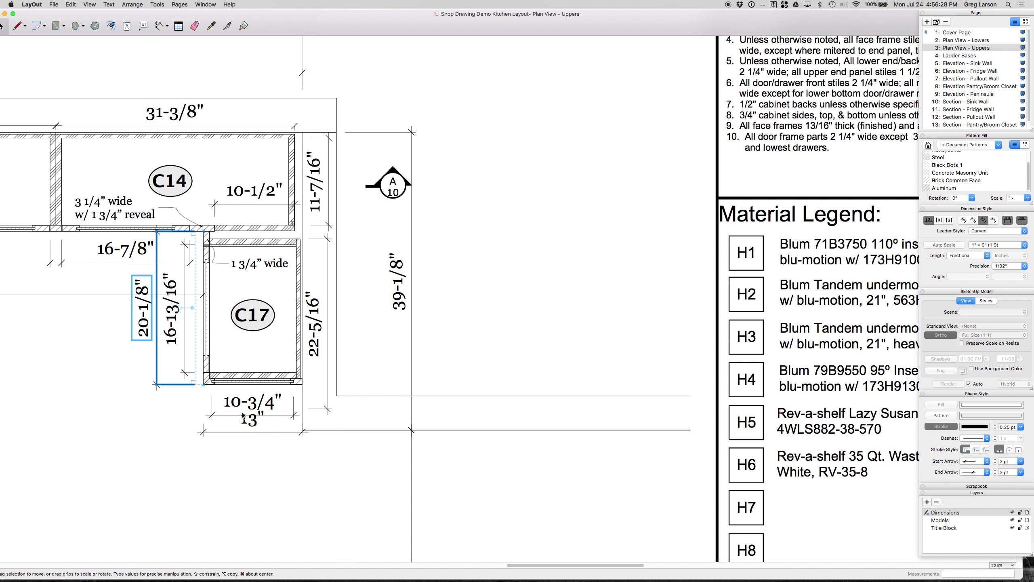
left_click(261, 432)
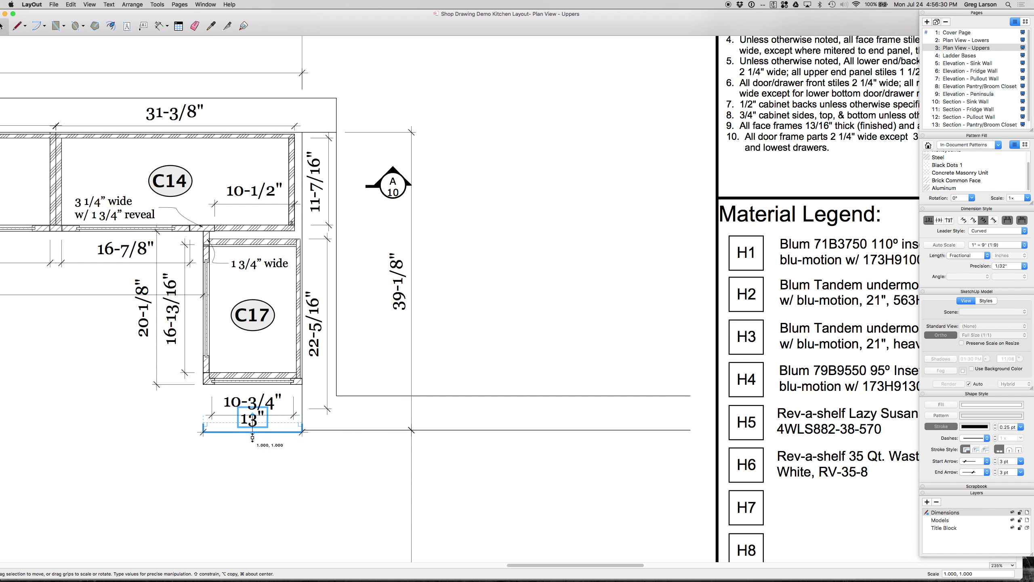
left_click_drag(252, 437, 252, 445)
left_click(306, 458)
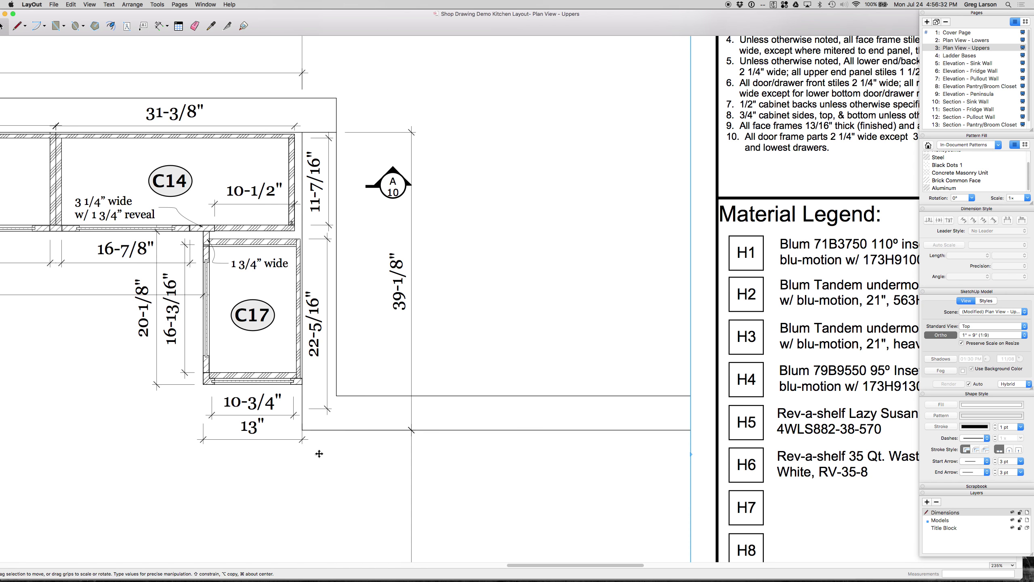
scroll(356, 460, "down", 2)
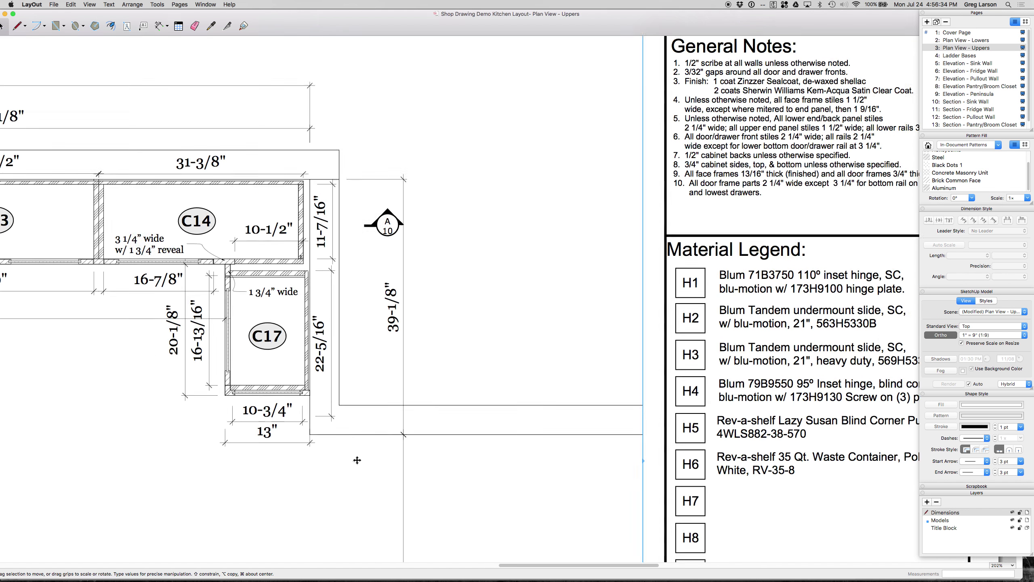
scroll(357, 459, "down", 1)
scroll(502, 293, "down", 2)
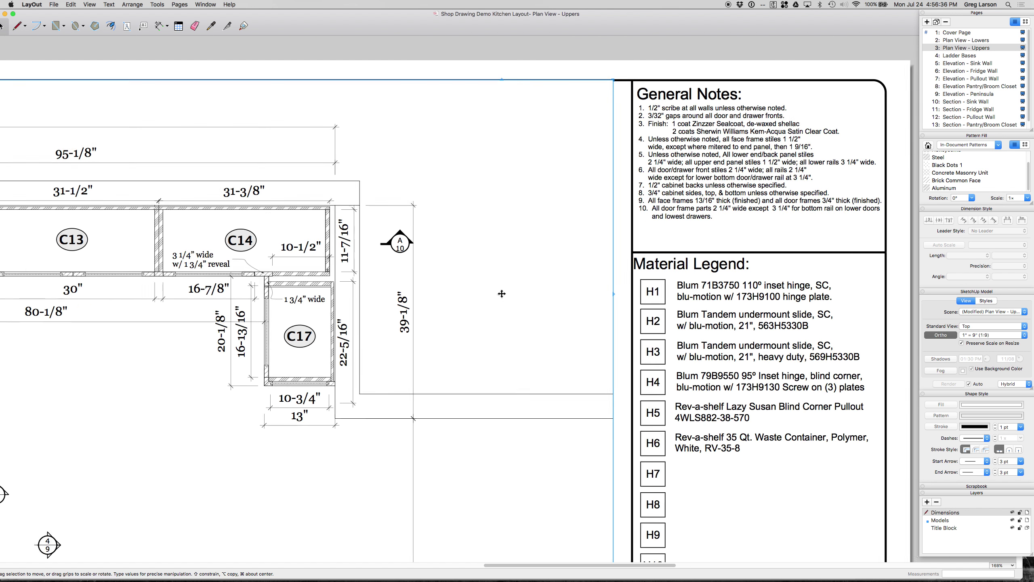
scroll(502, 293, "down", 1)
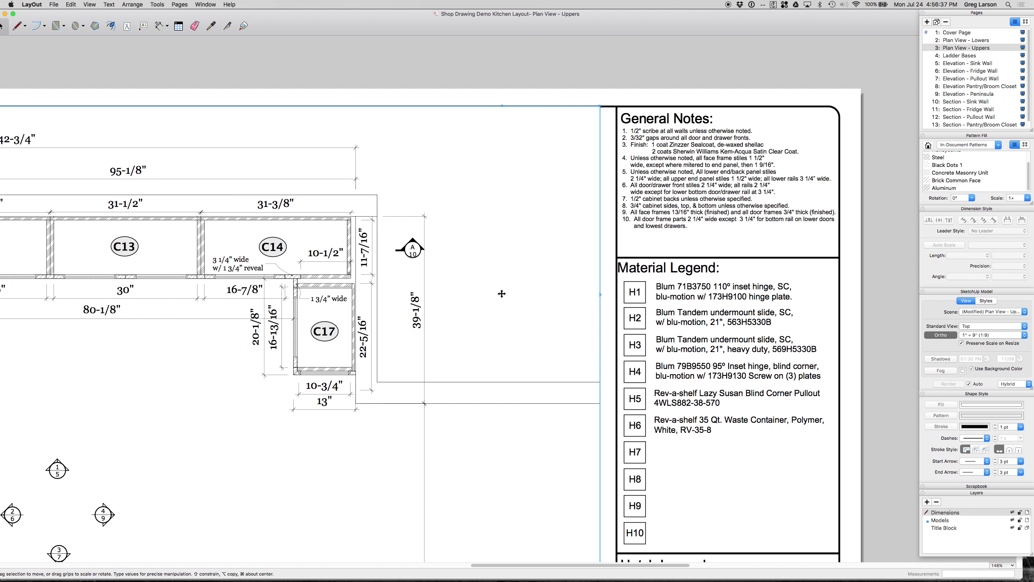
Save the LayOut drawing and review the revised upper cabinet plan around C17.
left_click(53, 4)
left_click(65, 58)
scroll(497, 245, "down", 5)
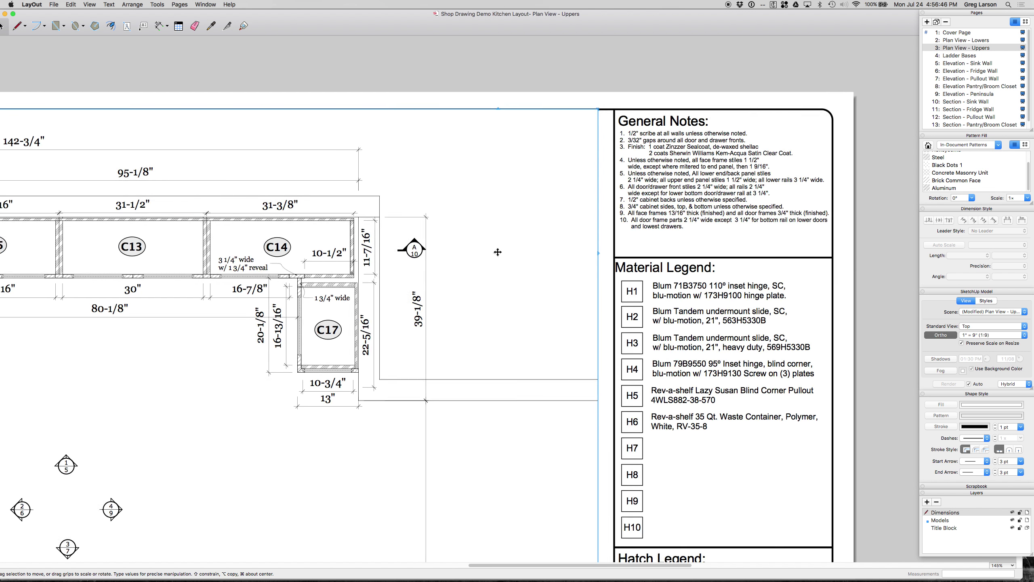
scroll(497, 251, "down", 3)
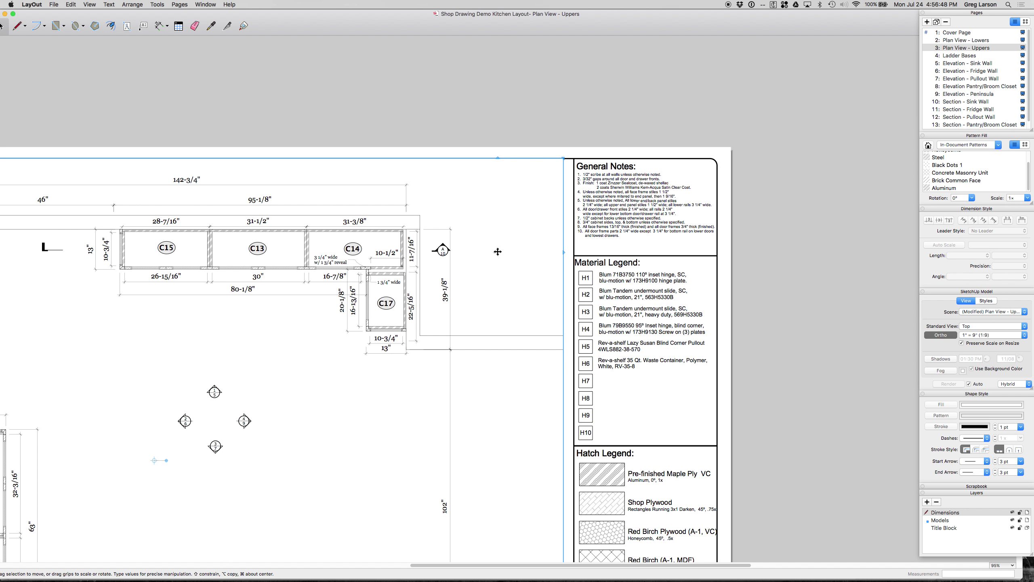
scroll(498, 251, "down", 1)
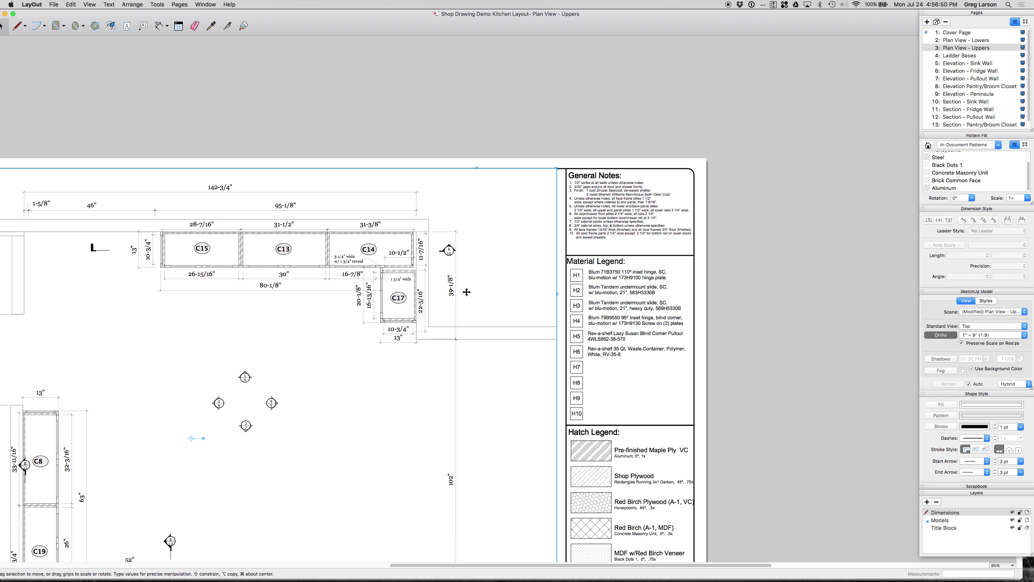
scroll(316, 309, "up", 4)
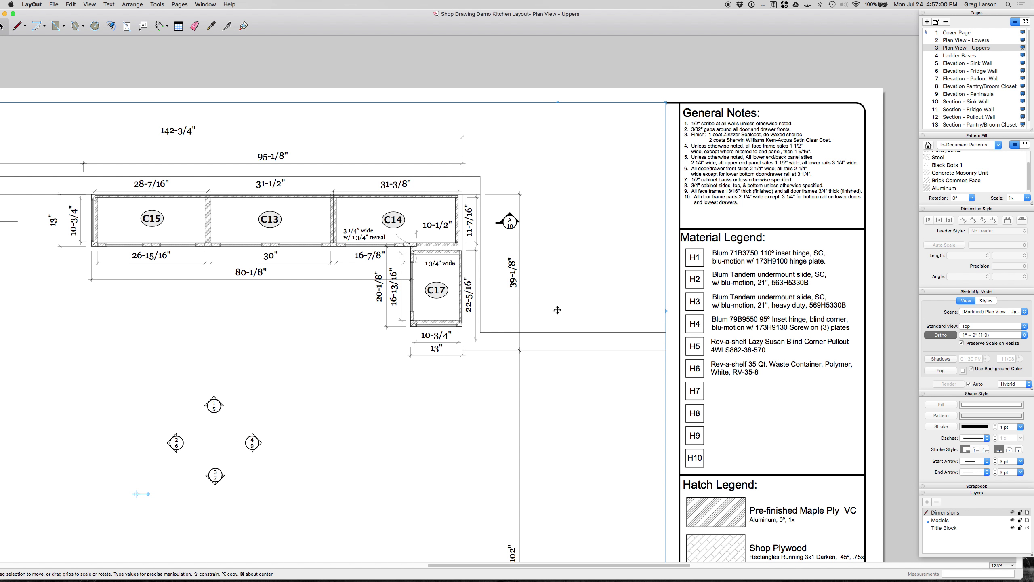
Switch to the SketchUp kitchen model, view it in 3D and display its section planes.
mouse_move(694, 576)
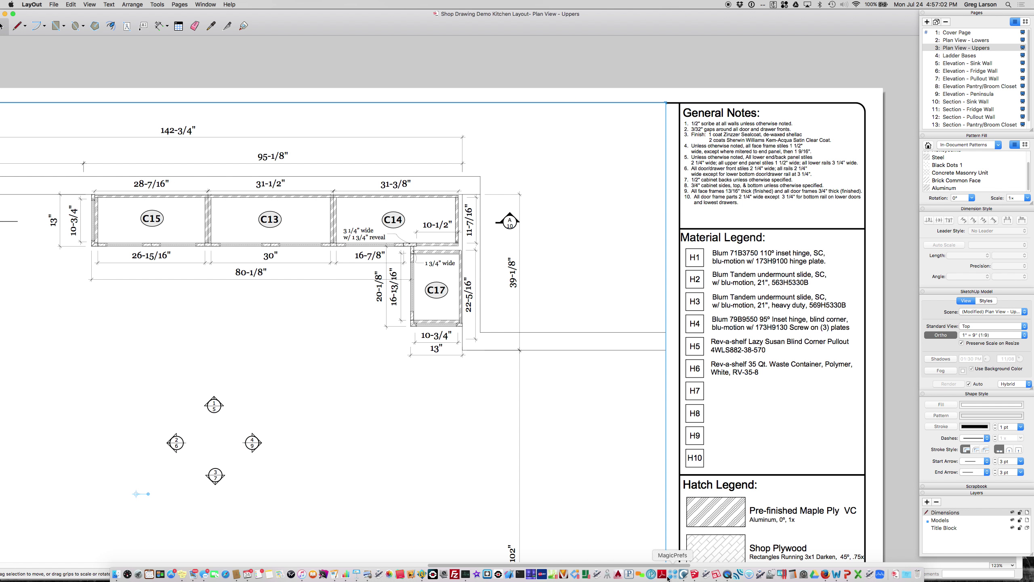
left_click(694, 574)
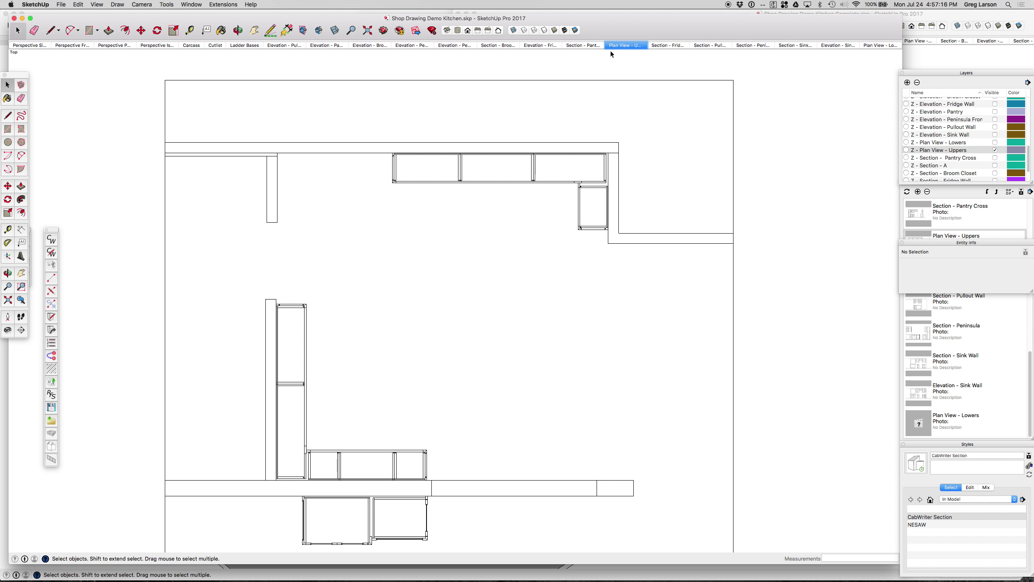
scroll(554, 258, "down", 3)
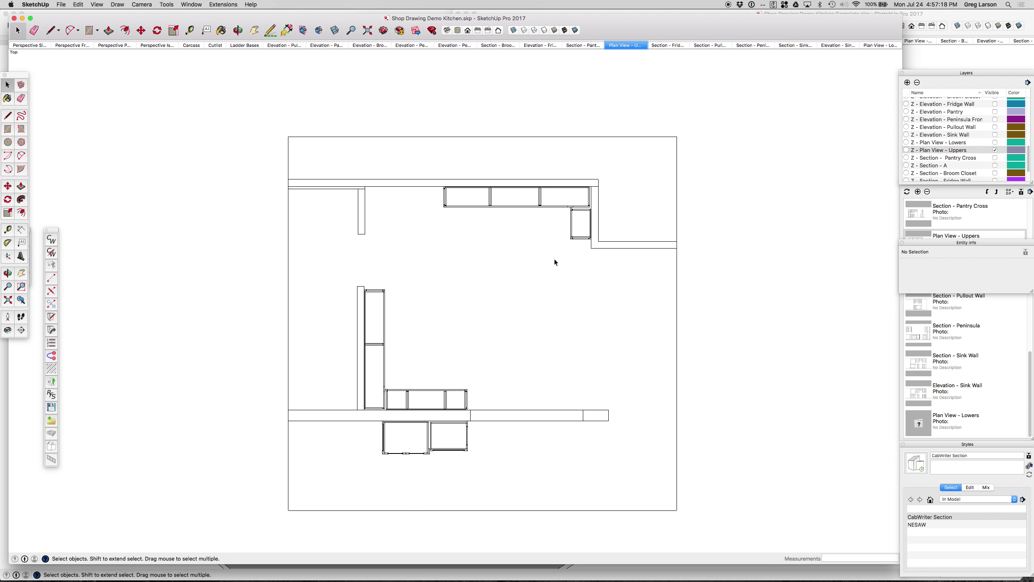
middle_click_drag(568, 337, 444, 132)
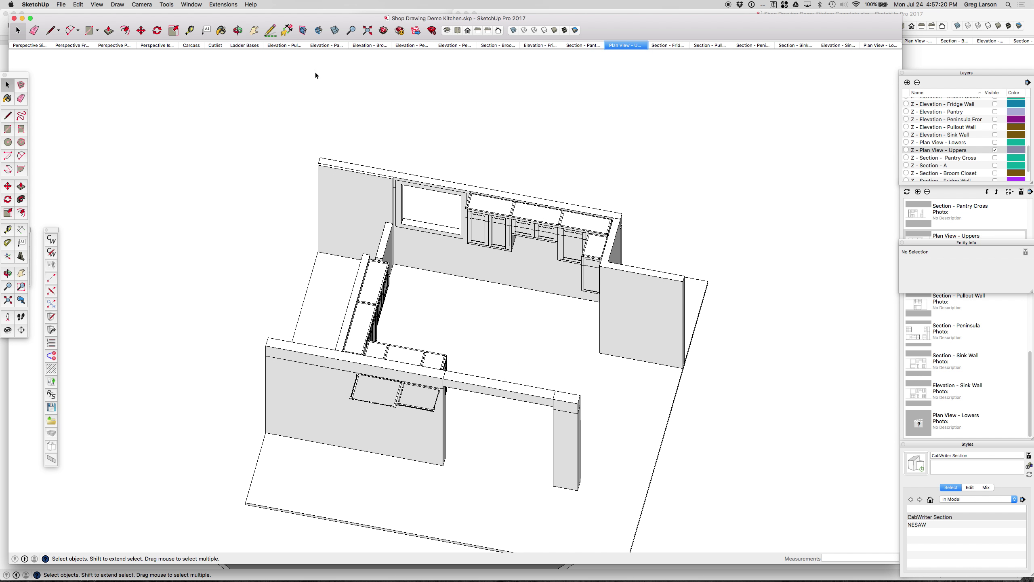
left_click(97, 4)
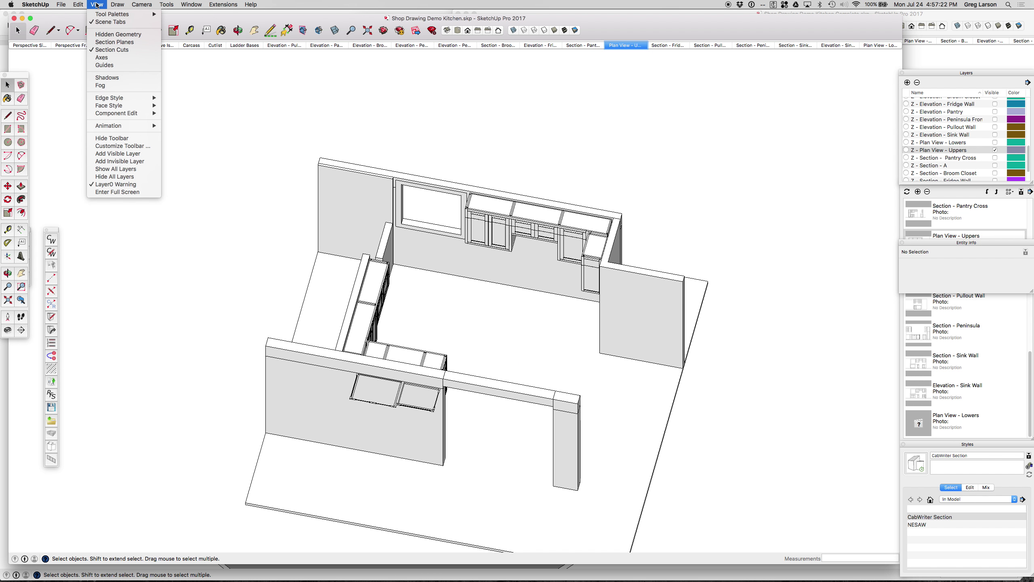
left_click(110, 43)
scroll(635, 230, "down", 3)
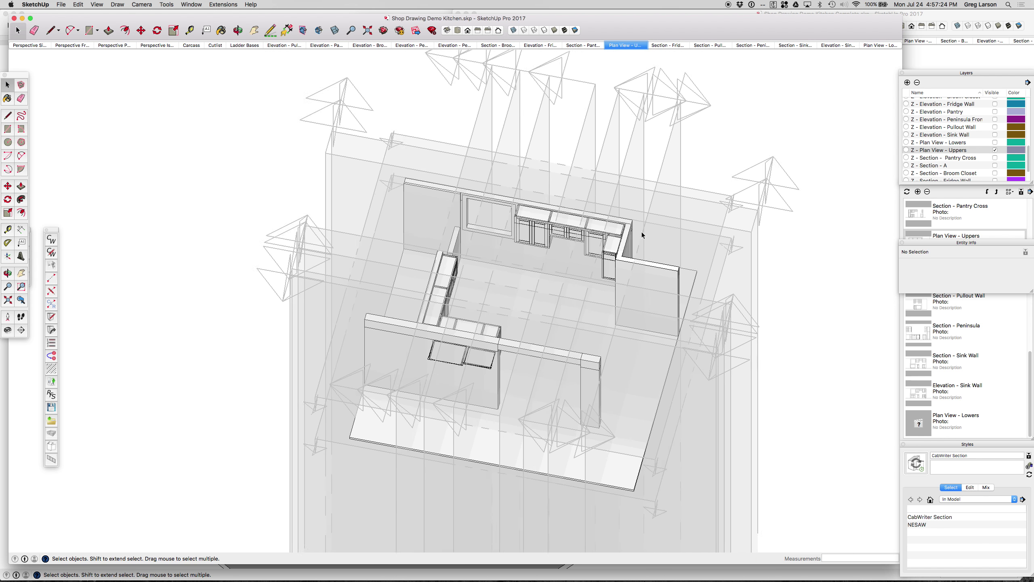
Activate the lower horizontal section plane and locate CabWriter's Create Section From Section Plane command.
middle_click_drag(638, 282, 505, 225)
double_click(705, 344)
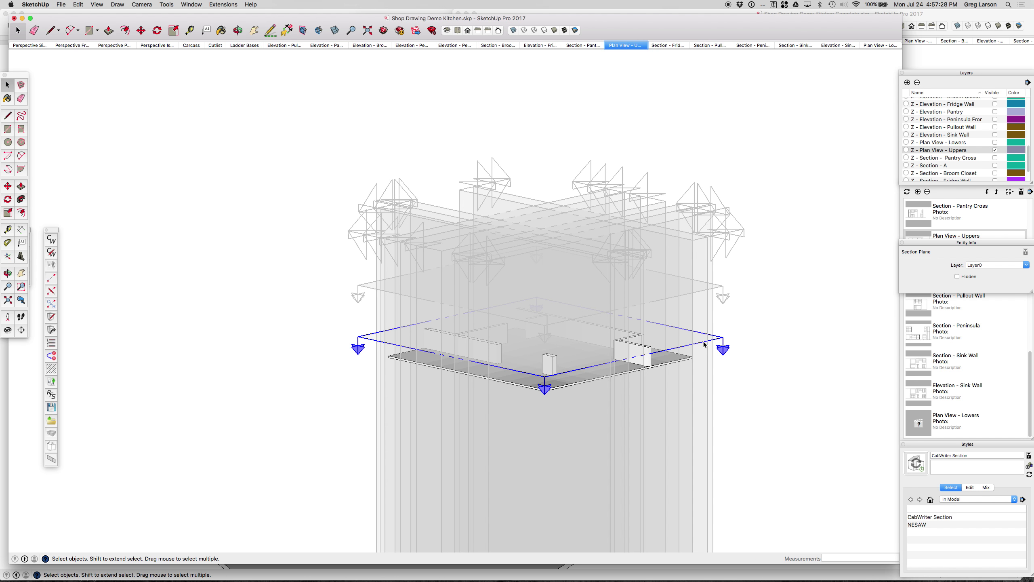
left_click(116, 4)
mouse_move(155, 37)
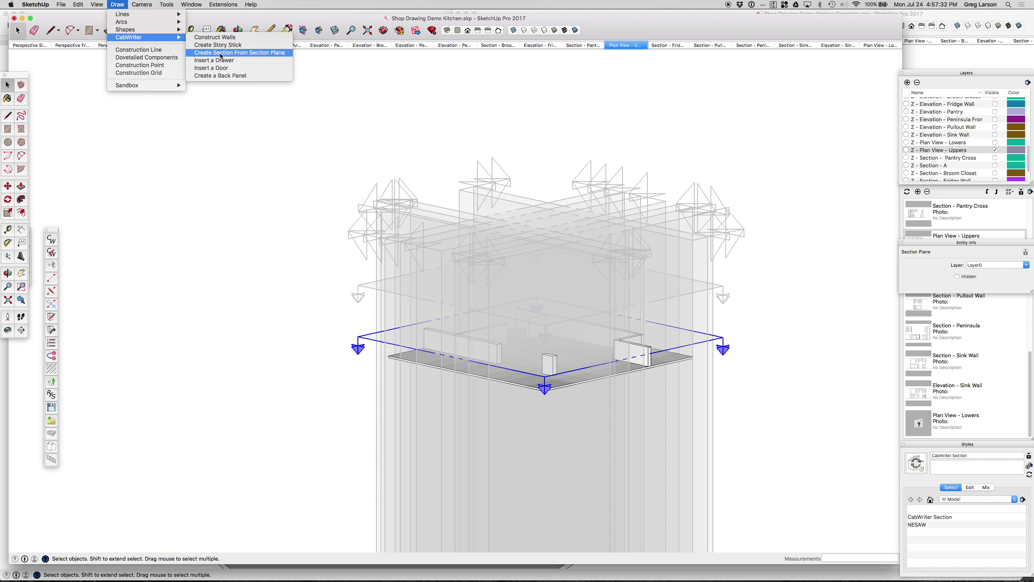
left_click(400, 79)
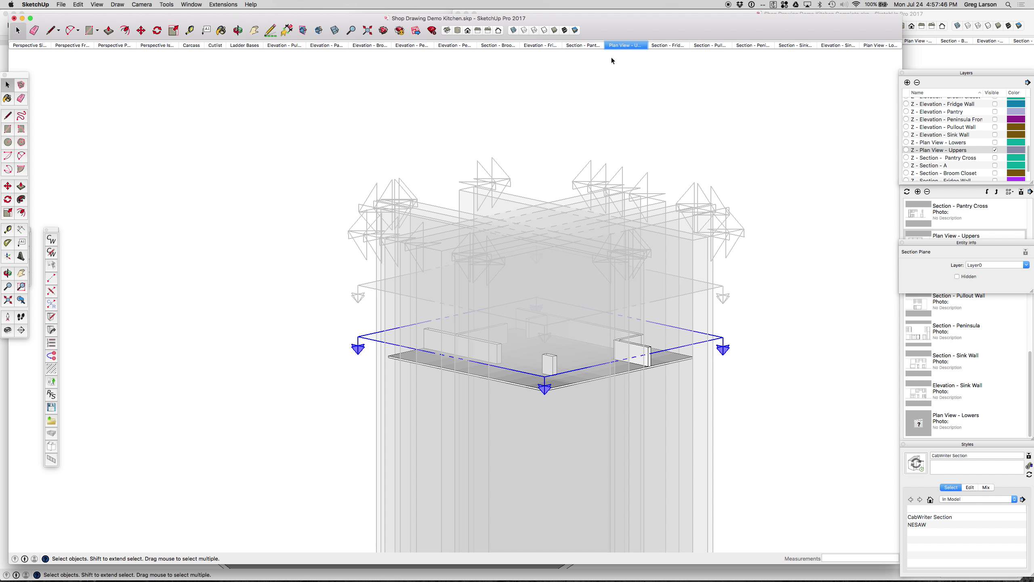
Update the Plan View - Uppers scene and switch back to the LayOut drawing.
right_click(629, 43)
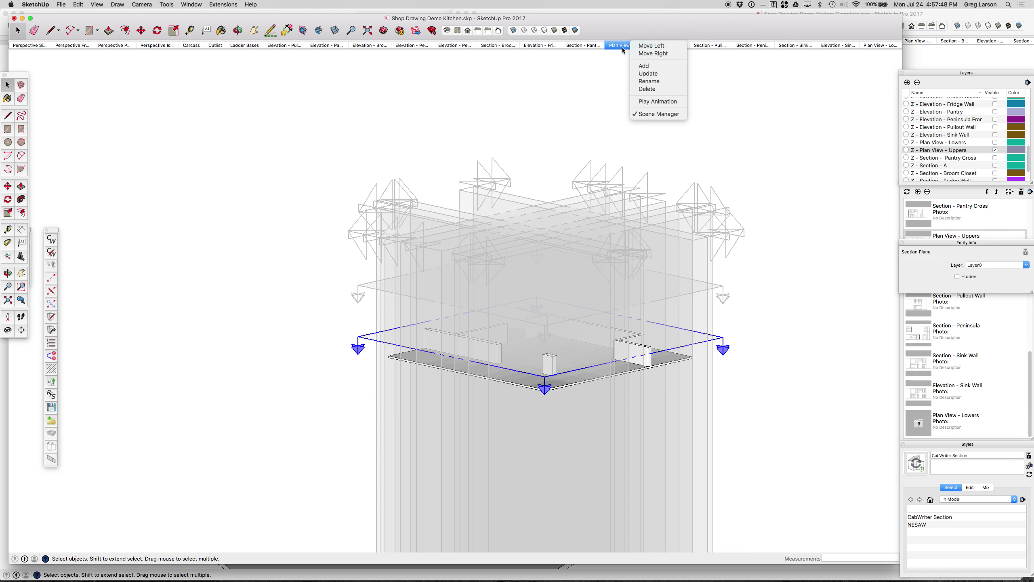
left_click(650, 75)
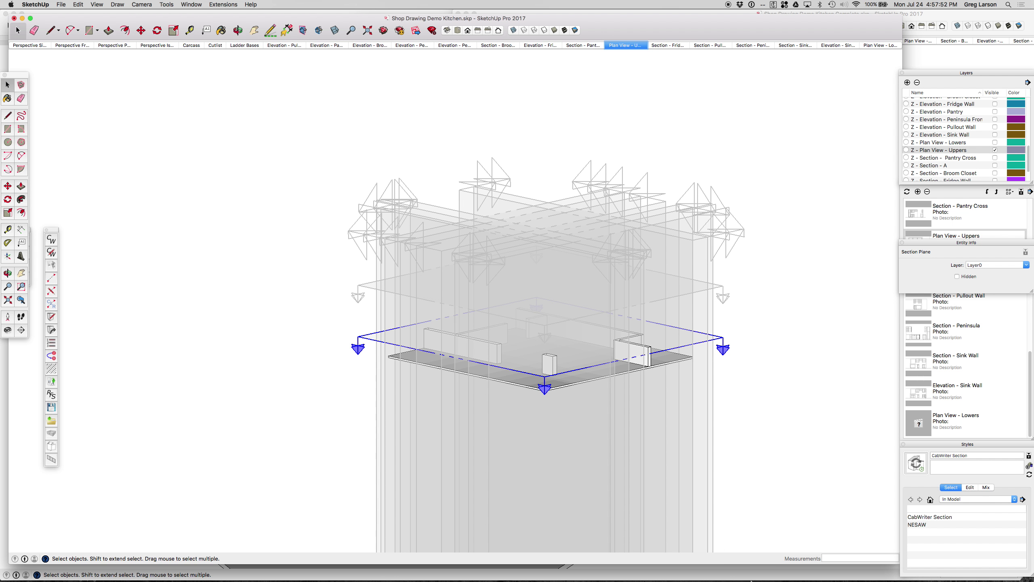
left_click(717, 575)
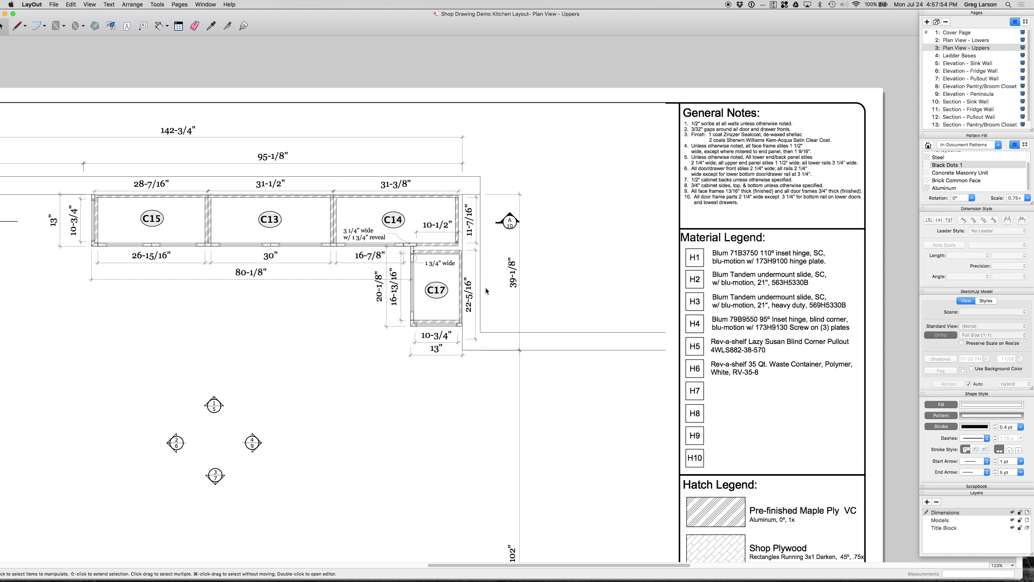